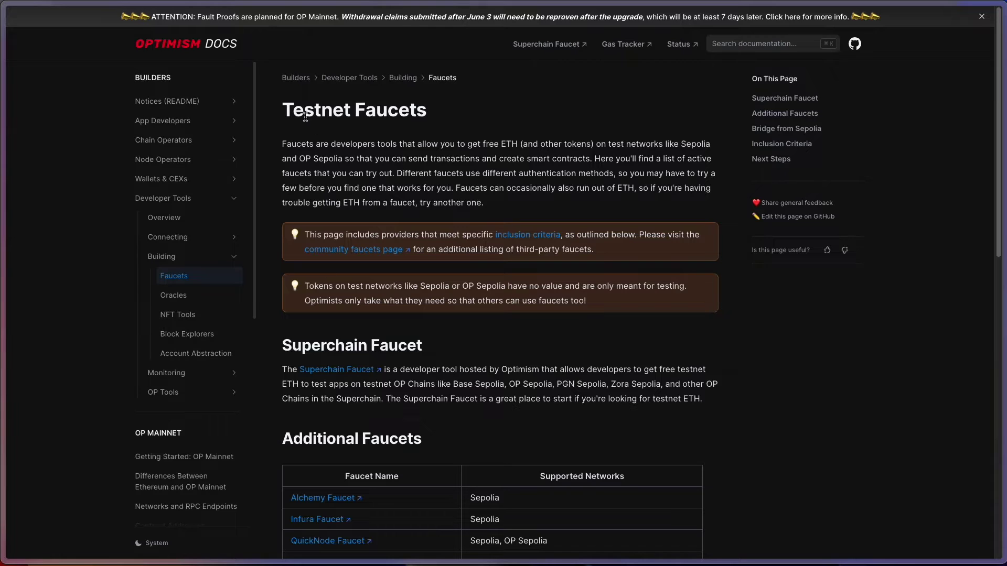
- Follow the Superchain Faucet link from the Testnet Faucets docs page to the faucet site
left_click_drag(284, 347, 426, 347)
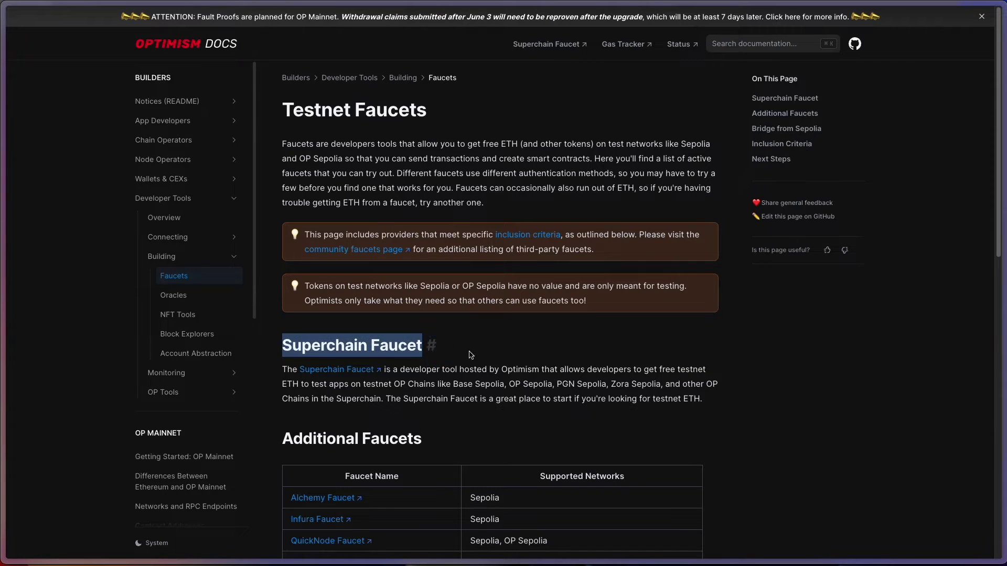
left_click(491, 373)
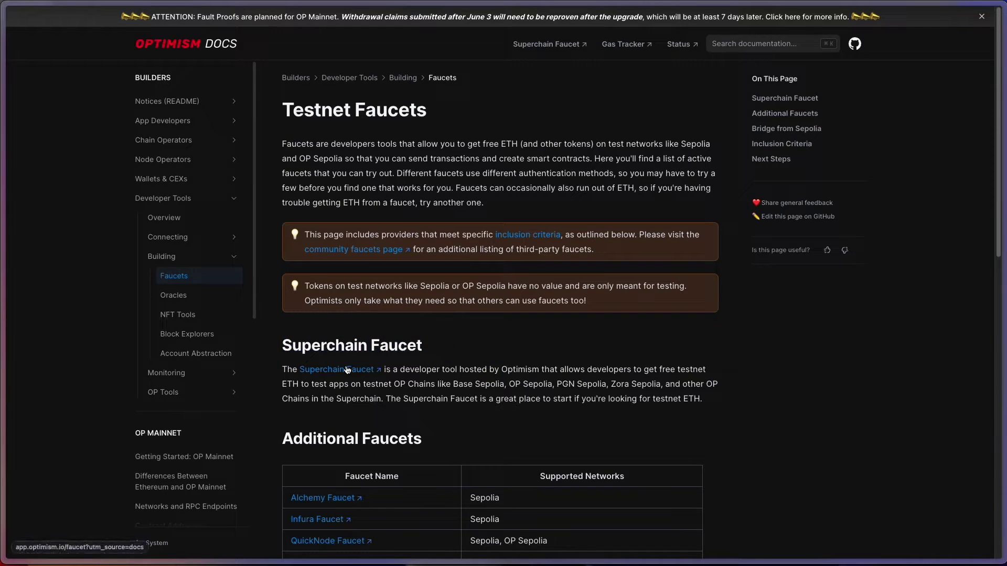
left_click(346, 370)
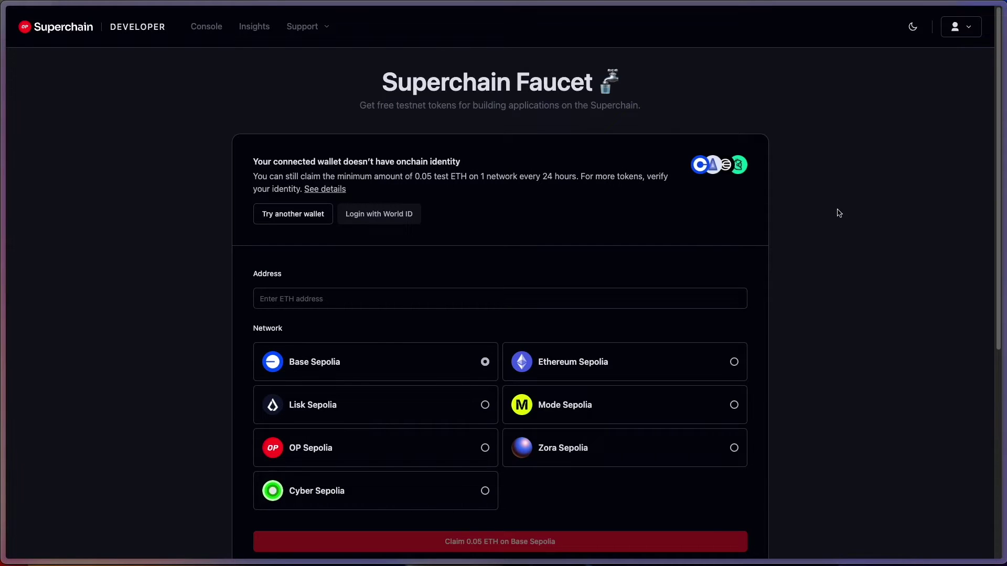
- Sign out, sign back in to the developer console, and open the Superchain Faucet
left_click(972, 30)
left_click(873, 133)
left_click(964, 29)
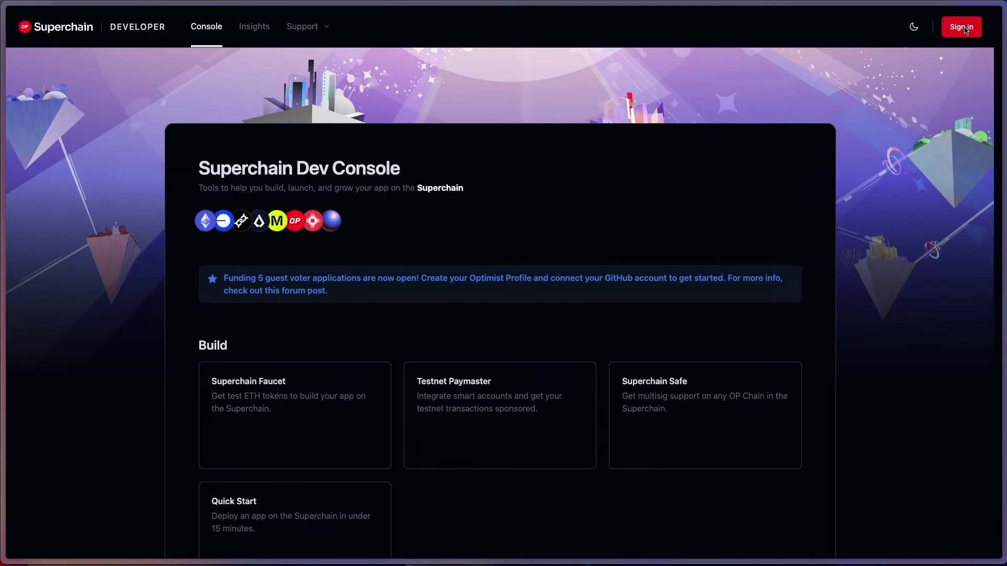
scroll(431, 249, "down", 3)
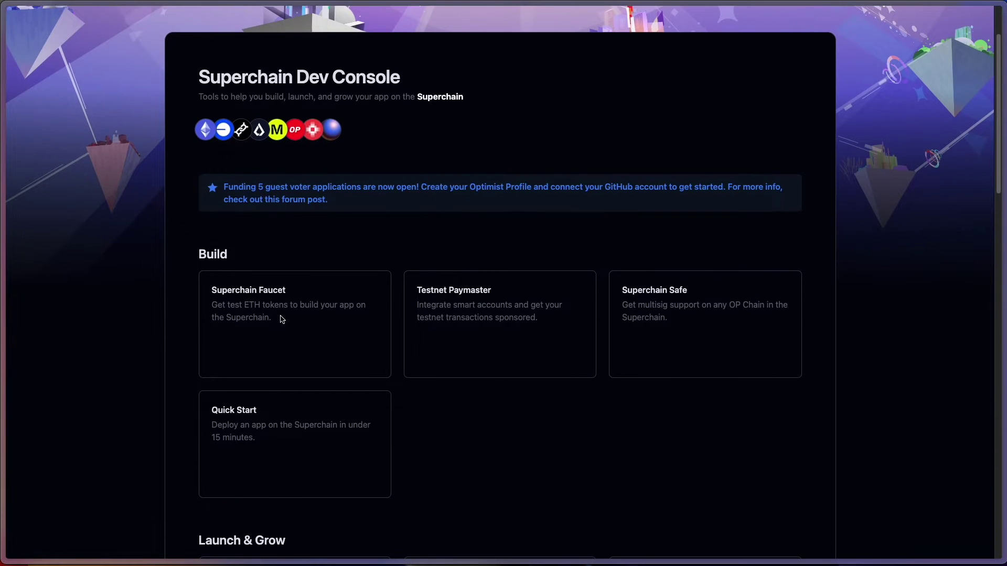
left_click(321, 327)
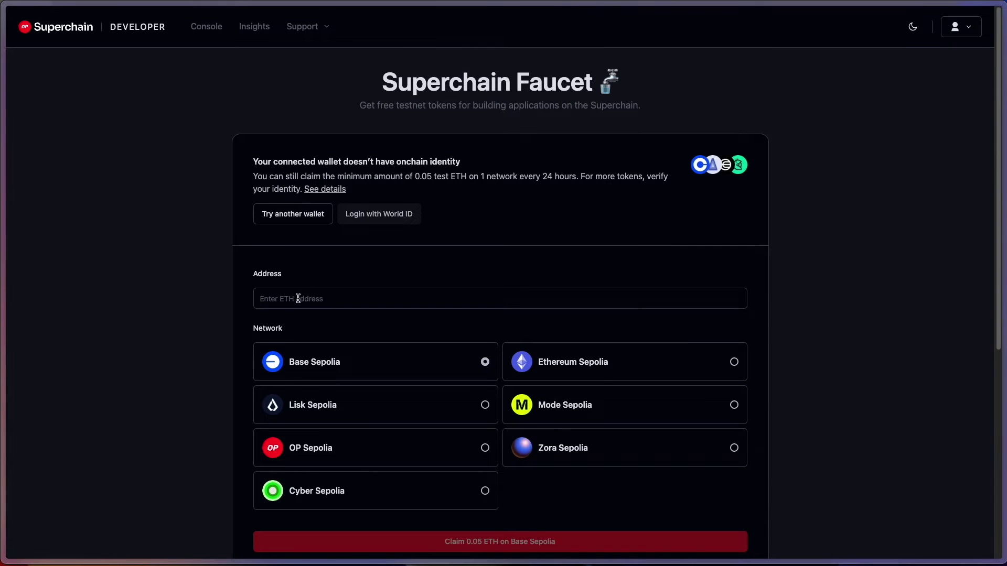
- Paste the wallet address, choose OP Sepolia, and claim 0.05 test ETH
left_click(386, 299)
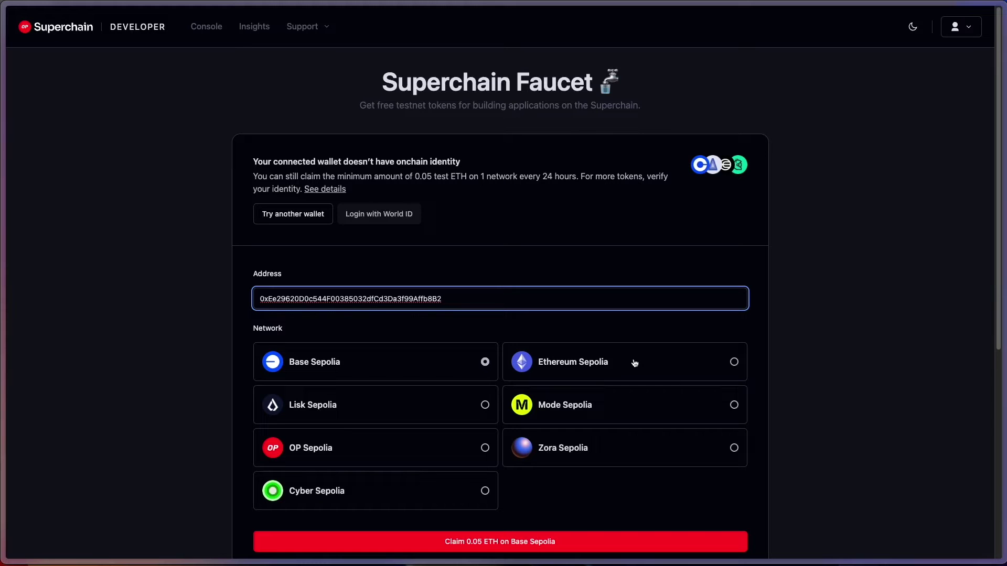
left_click(485, 449)
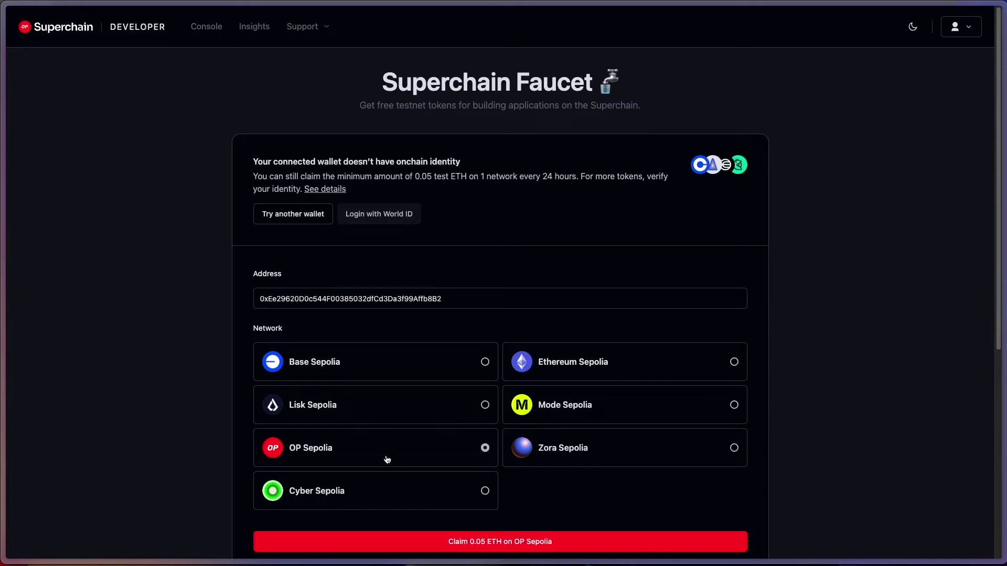
scroll(561, 472, "down", 2)
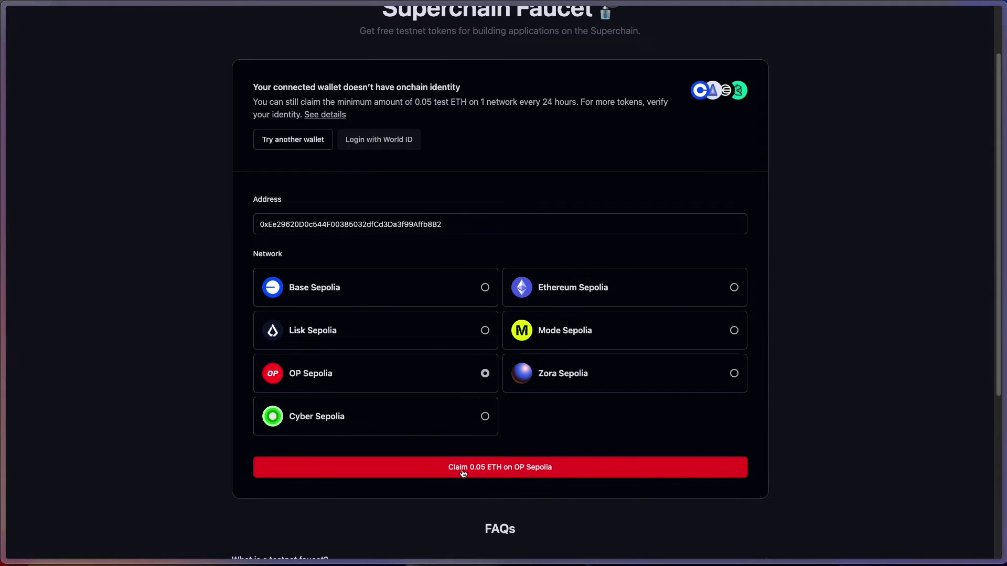
left_click(507, 471)
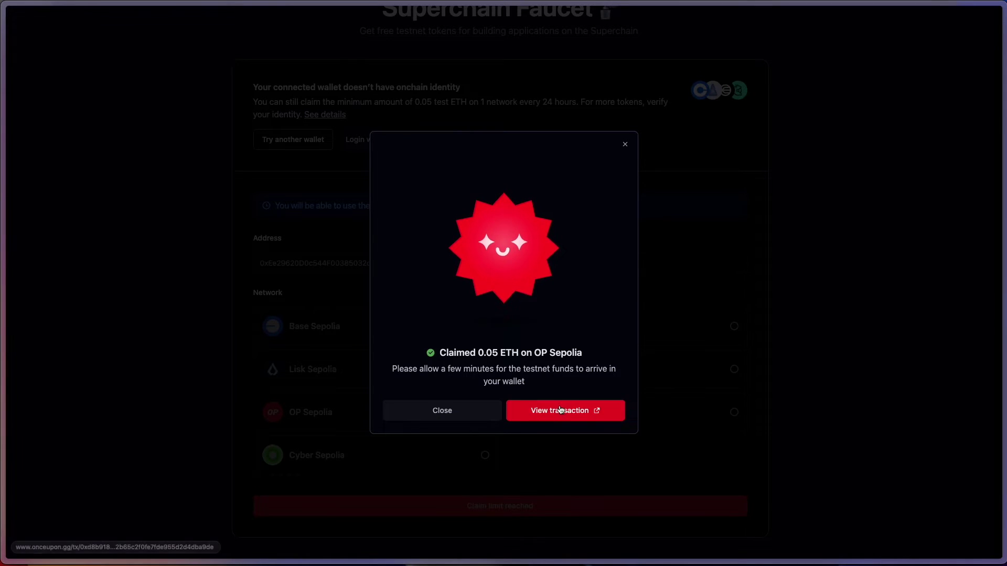
left_click(447, 413)
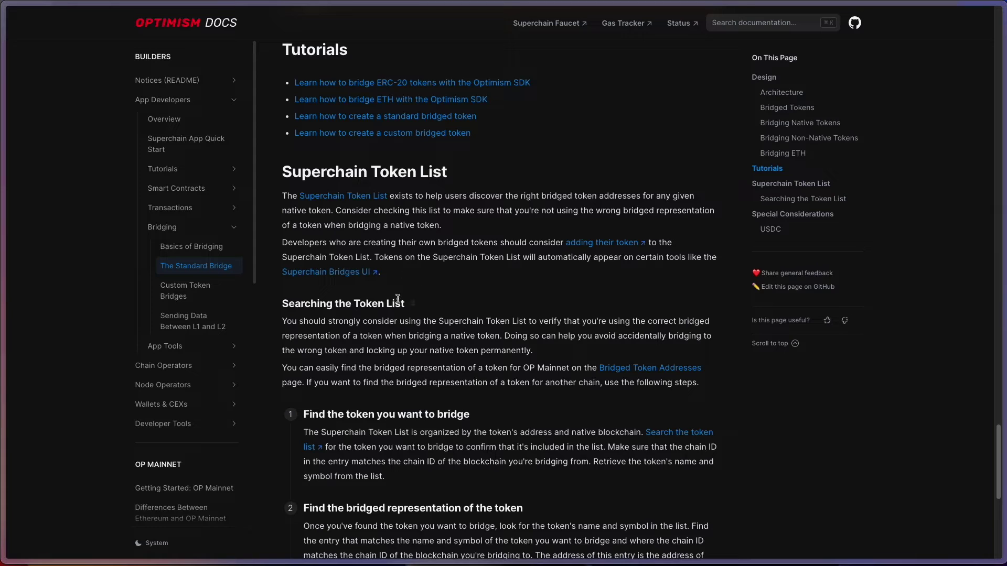
- Follow the Superchain Bridges UI link from the Standard Bridge docs
left_click(350, 278)
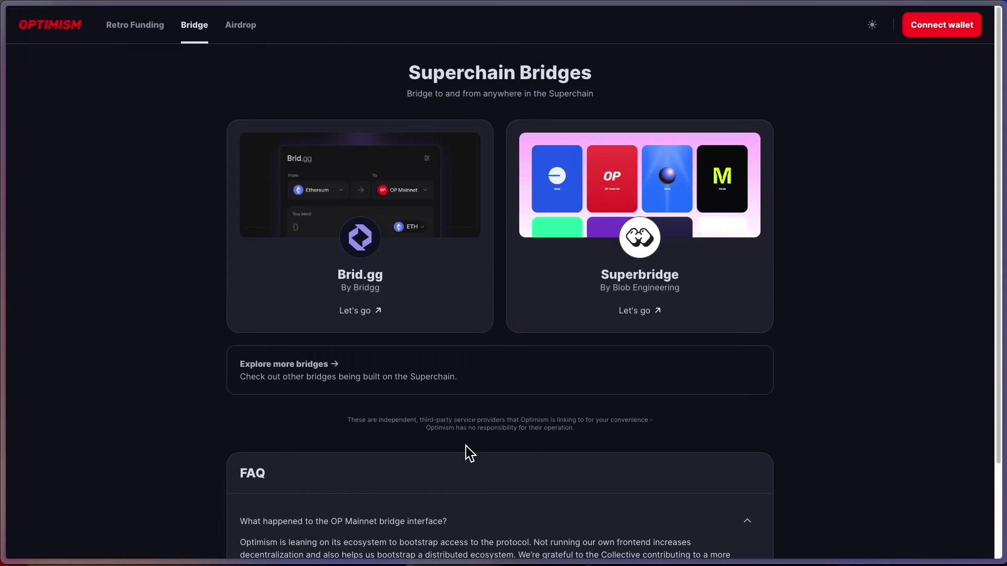
- Connect MetaMask on the Superchain Bridges page and launch Superbridge via its Let's go link
left_click(912, 29)
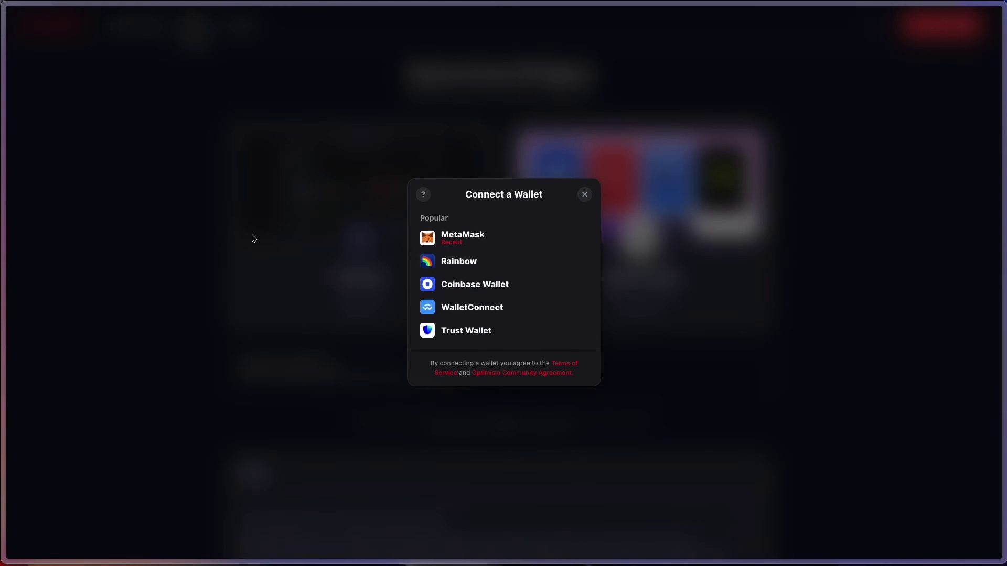
left_click(455, 250)
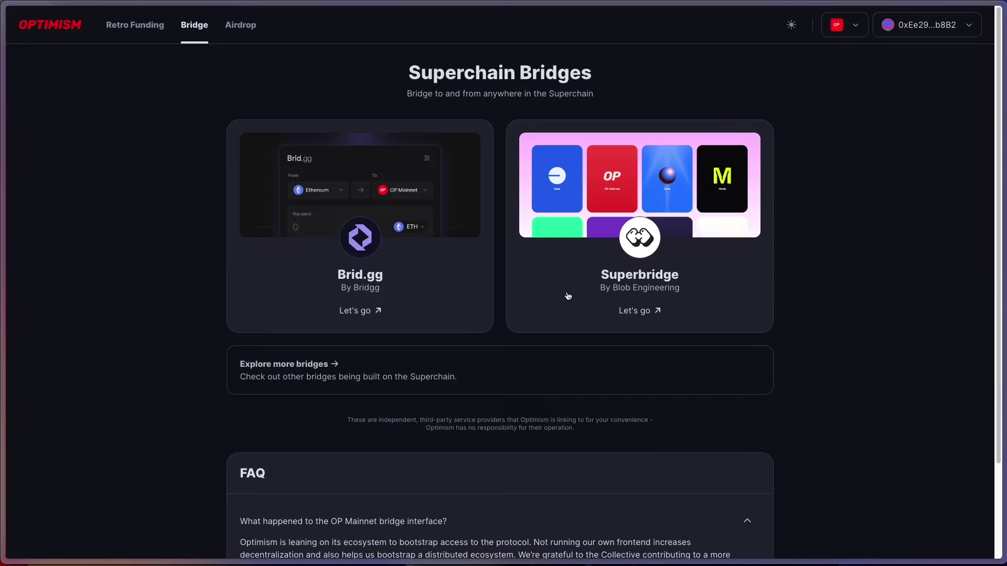
left_click(676, 257)
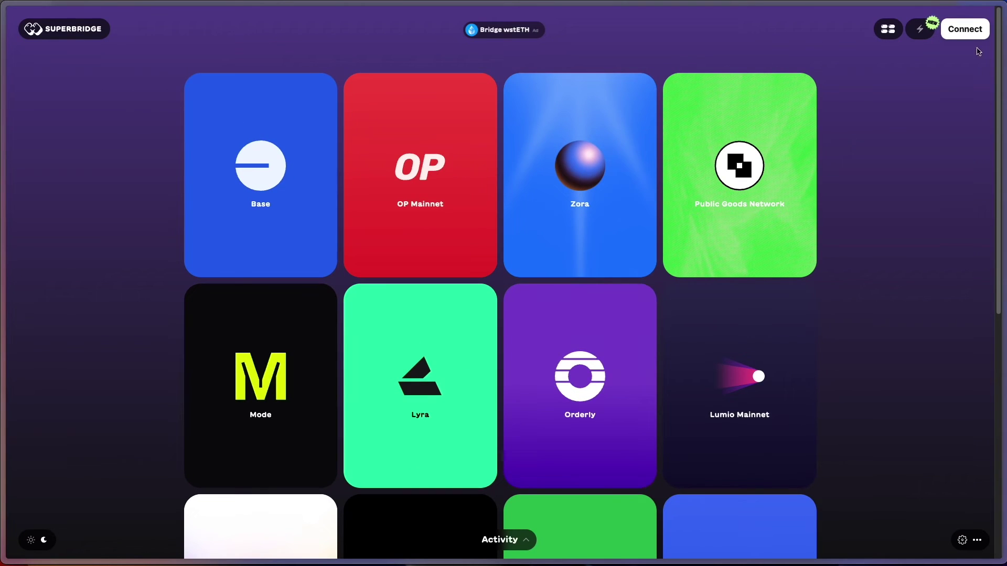
- Connect MetaMask to Superbridge, enable testnets in Settings, and open the OP Sepolia bridge
left_click(964, 31)
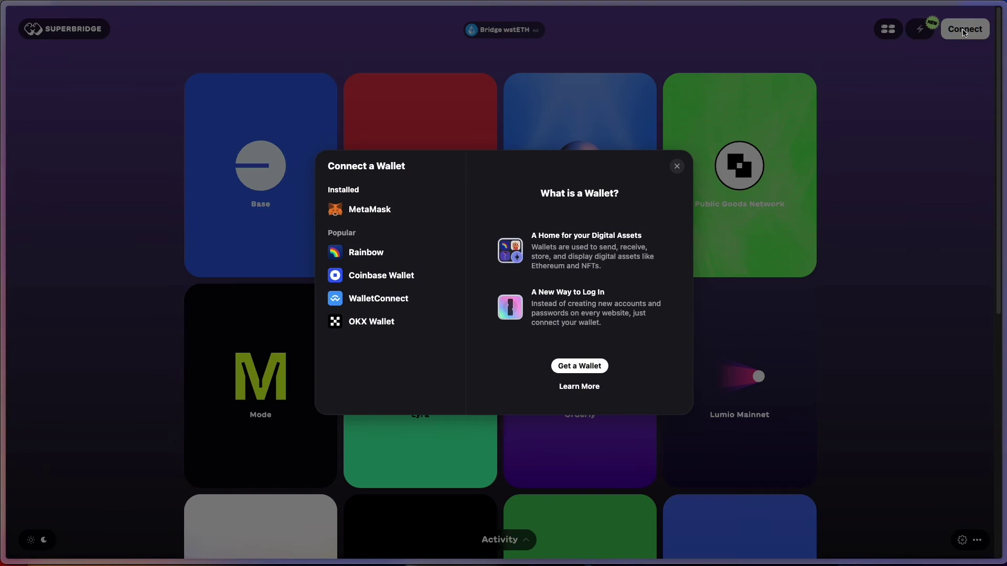
left_click(355, 214)
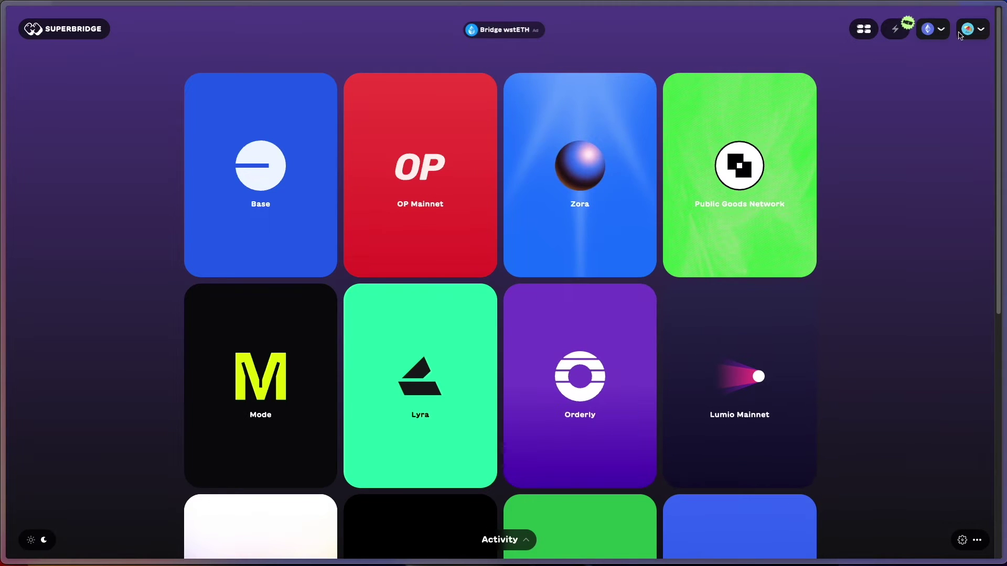
left_click(963, 541)
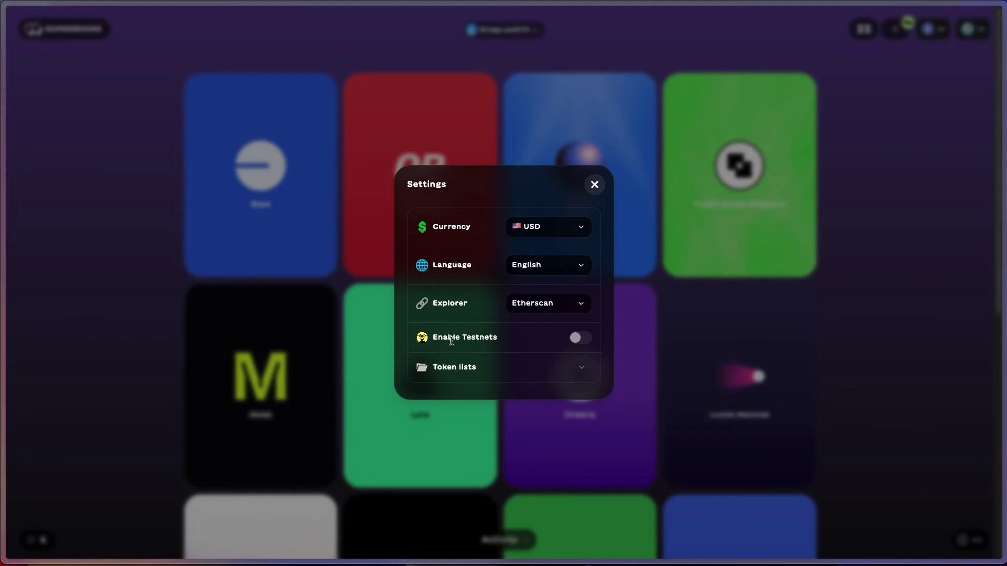
left_click(578, 338)
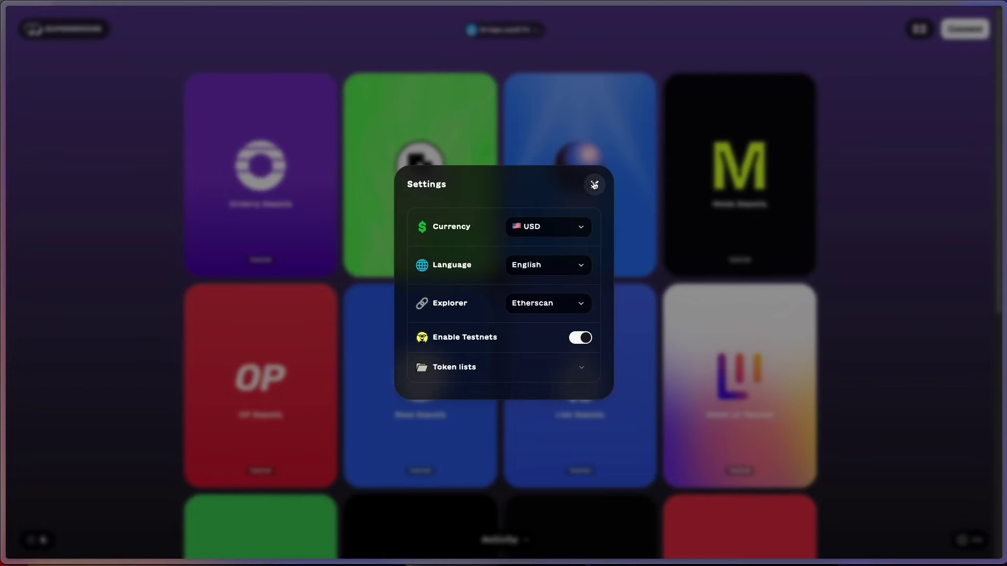
left_click(594, 184)
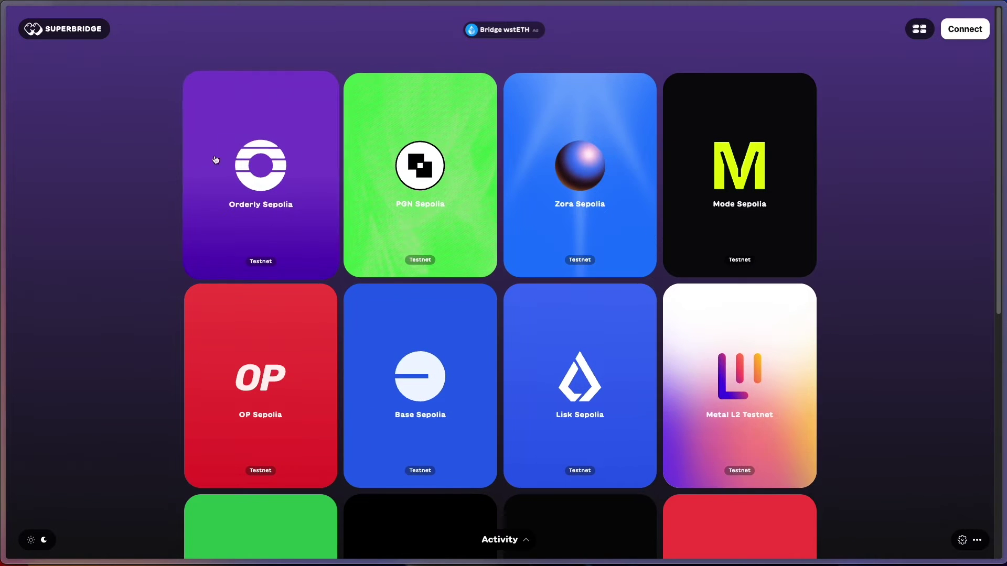
left_click(264, 428)
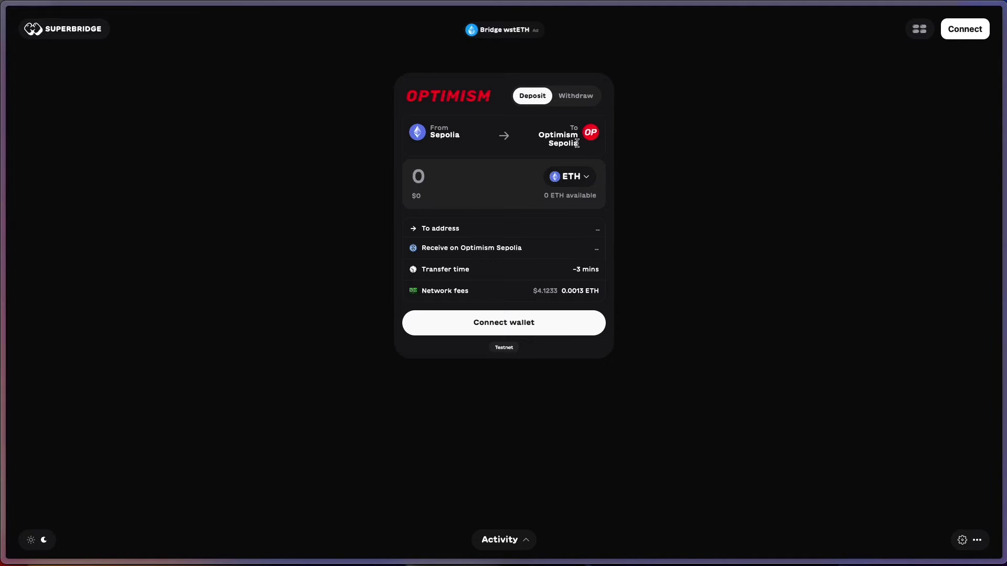
- Connect MetaMask, enter a 0.05 ETH deposit amount, then switch to the Testnet Faucets docs
left_click(524, 320)
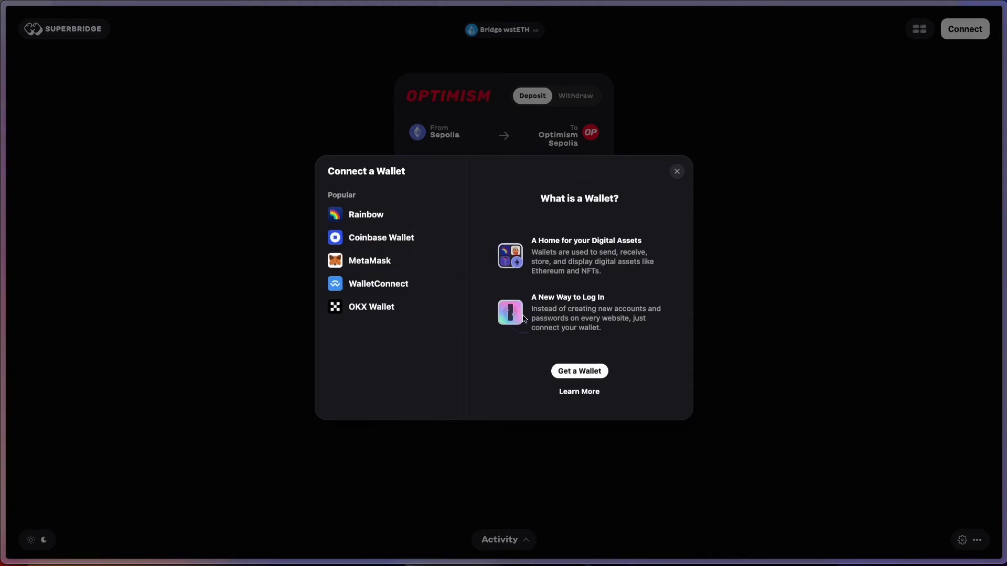
left_click(387, 257)
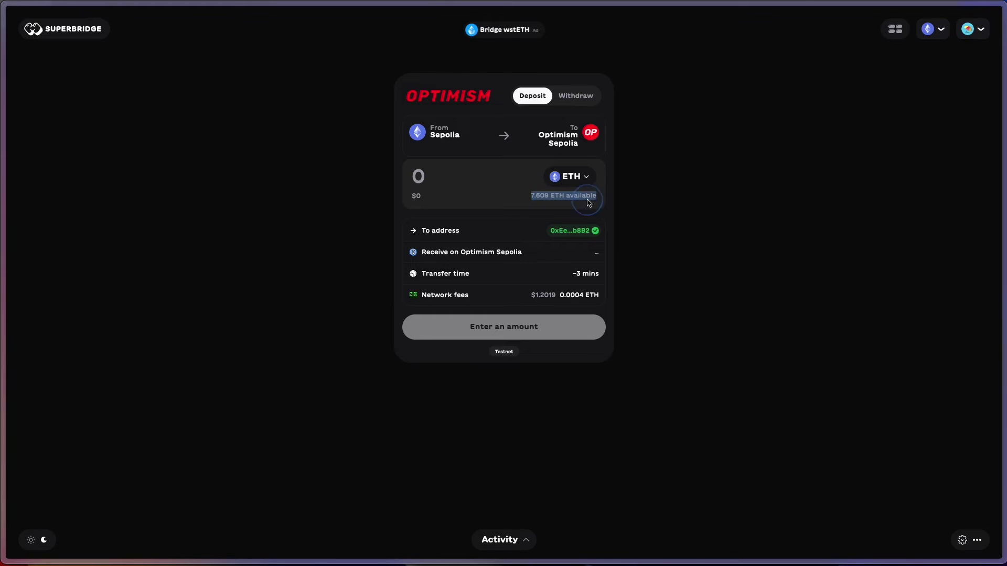
left_click(414, 174)
type("0.05")
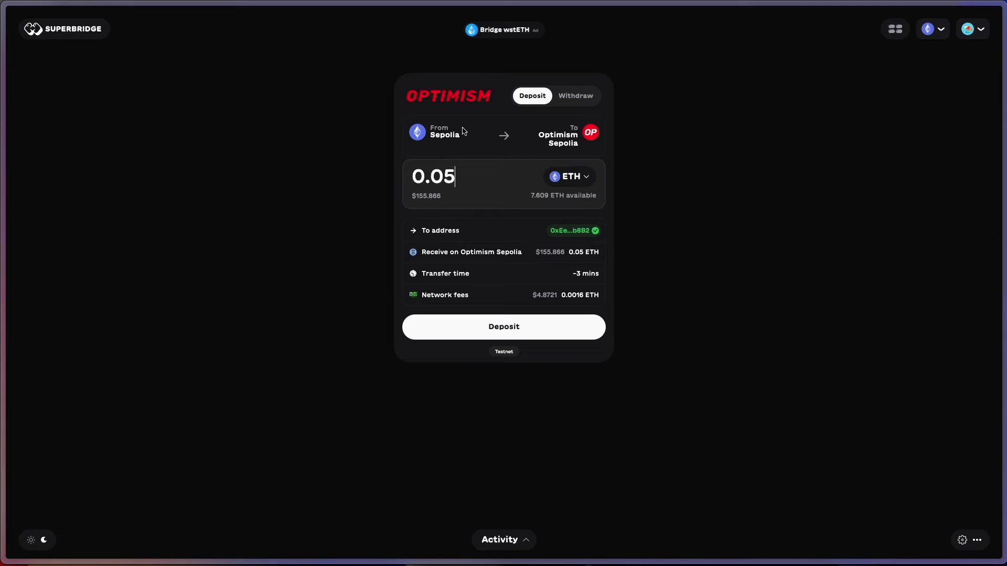
mouse_move(29, 277)
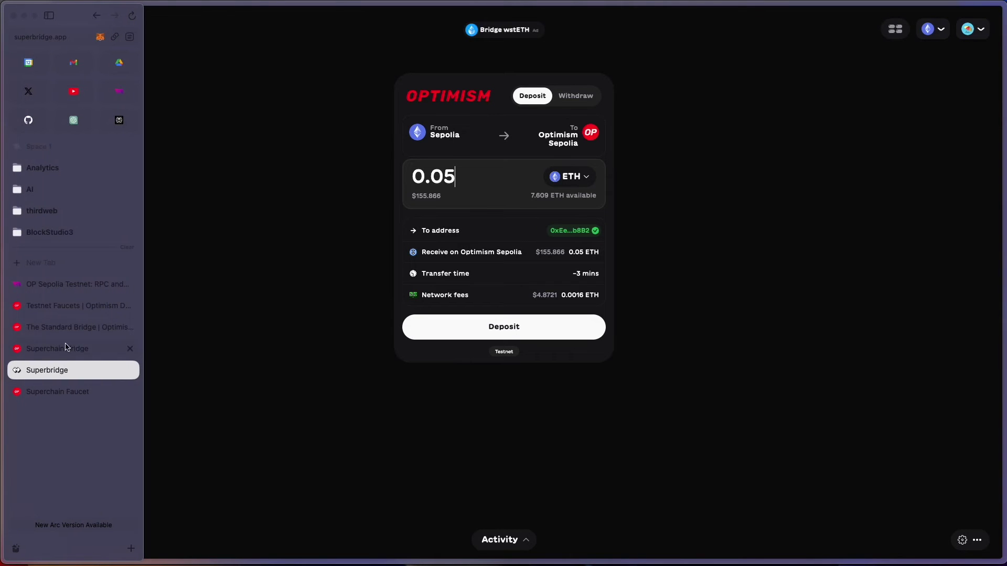
left_click(63, 310)
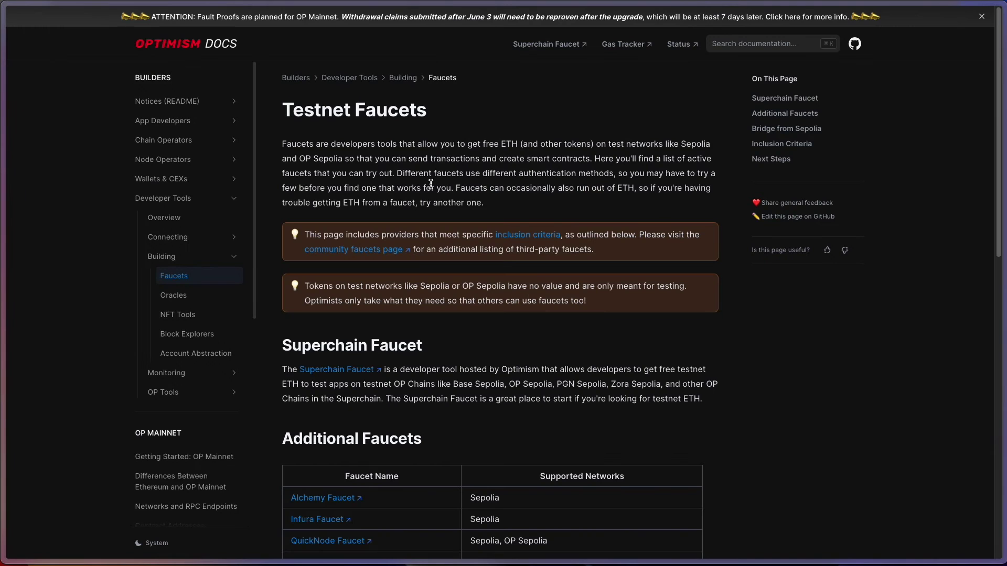
- Scroll the Faucets docs to the Bridge from Sepolia section, then return to the 0.05 ETH deposit form
scroll(375, 354, "down", 5)
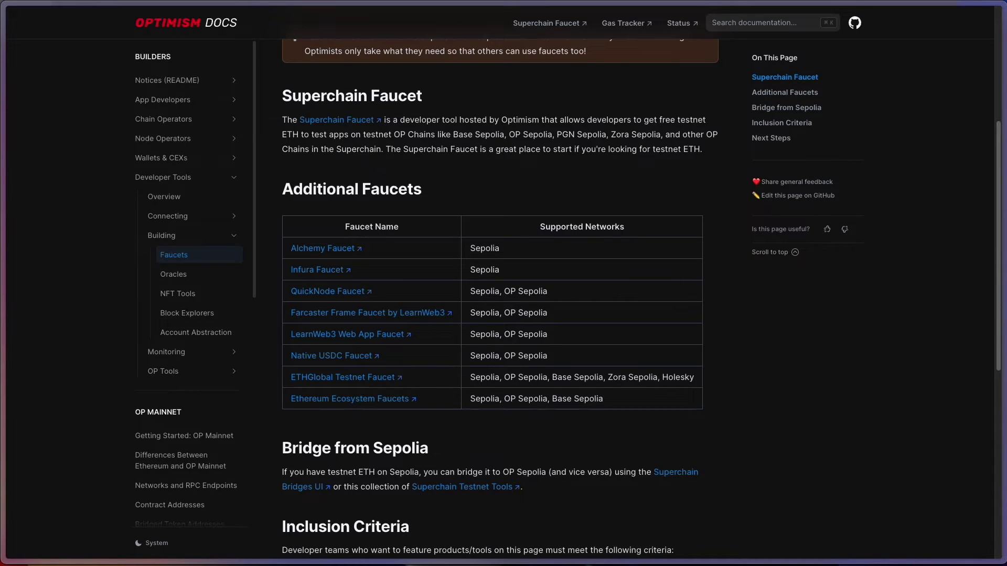
left_click(90, 371)
left_click(409, 167)
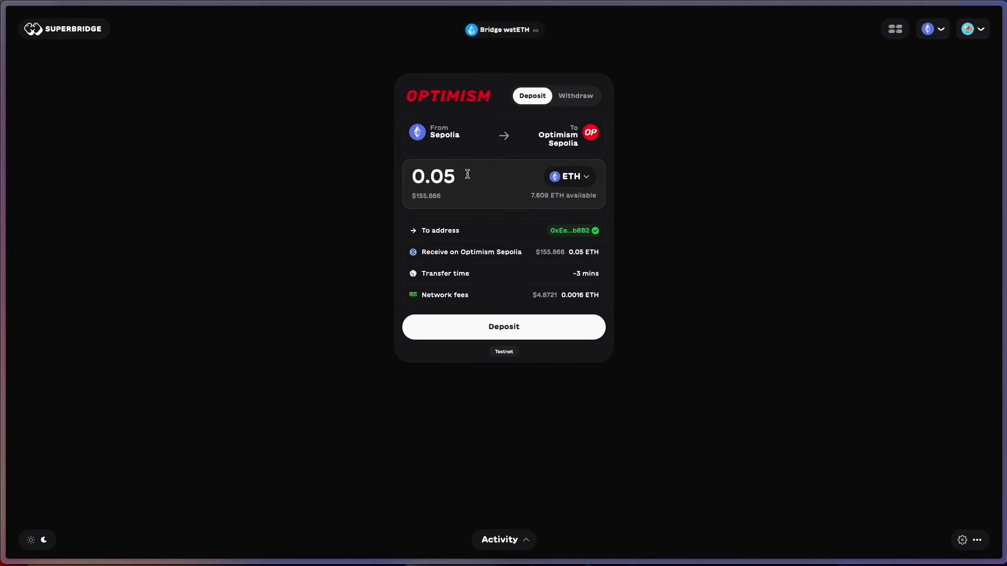
- Start the 0.05 ETH deposit and accept the wait-time, no-cancellation and approximate-fee acknowledgements
left_click(522, 334)
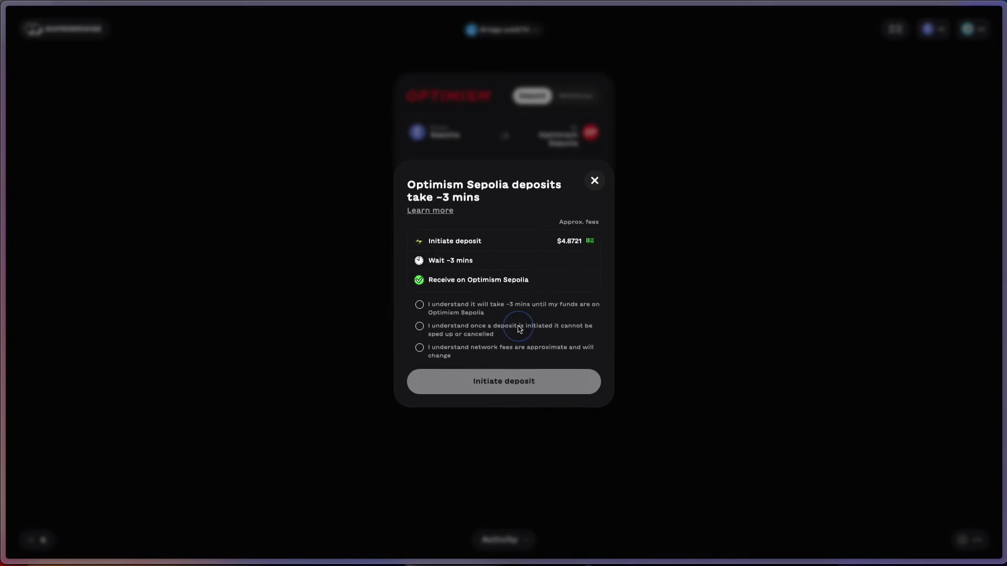
left_click(419, 303)
left_click(419, 325)
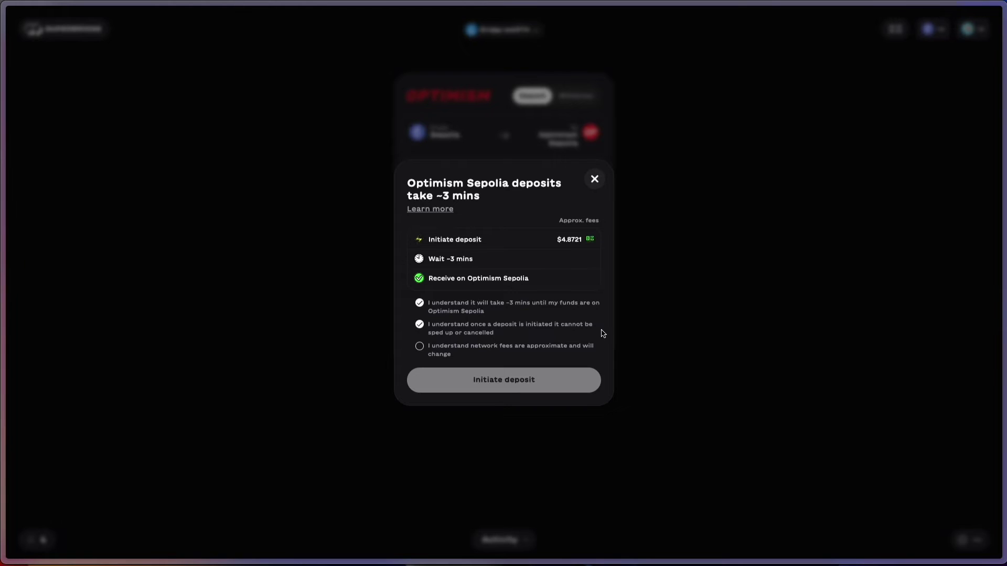
left_click(420, 347)
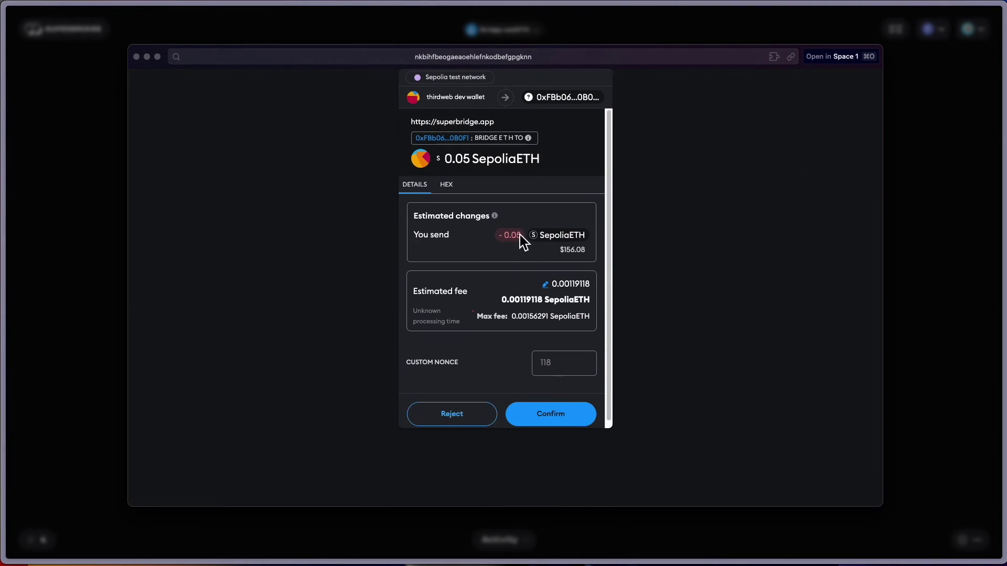
- Confirm the 0.05 SepoliaETH bridge transaction in MetaMask and view it in Activity
left_click_drag(444, 159, 473, 164)
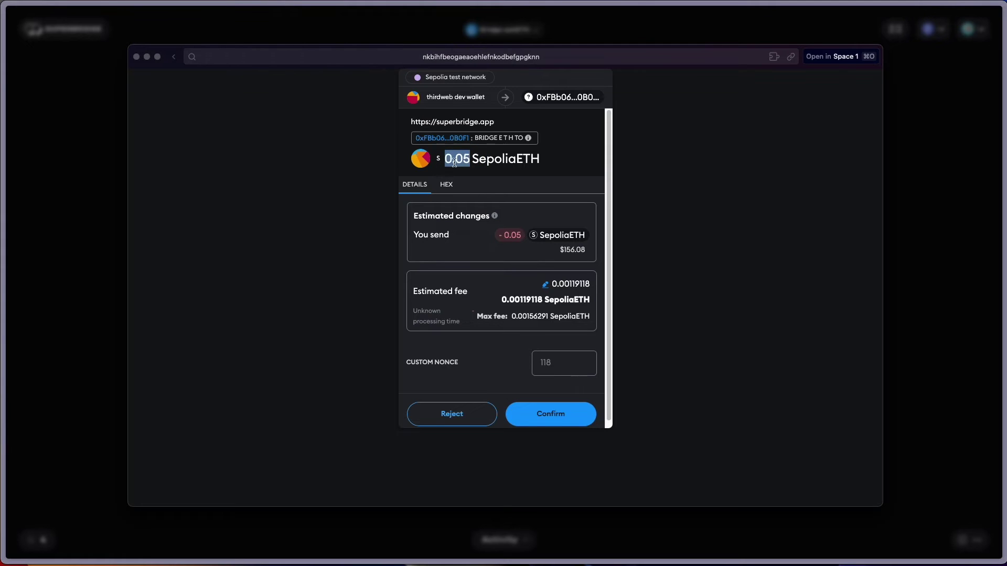
left_click(503, 158)
left_click(567, 419)
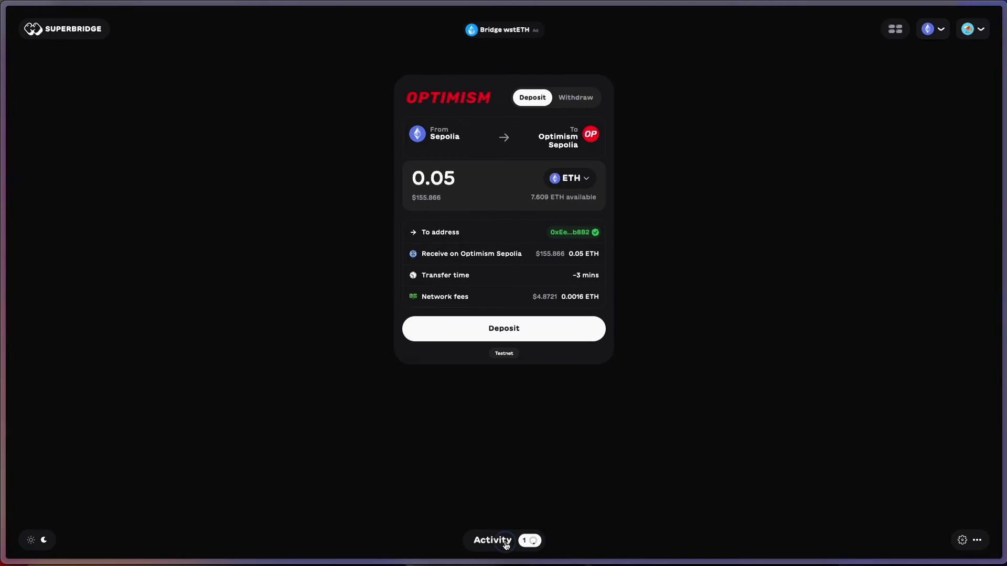
left_click(502, 540)
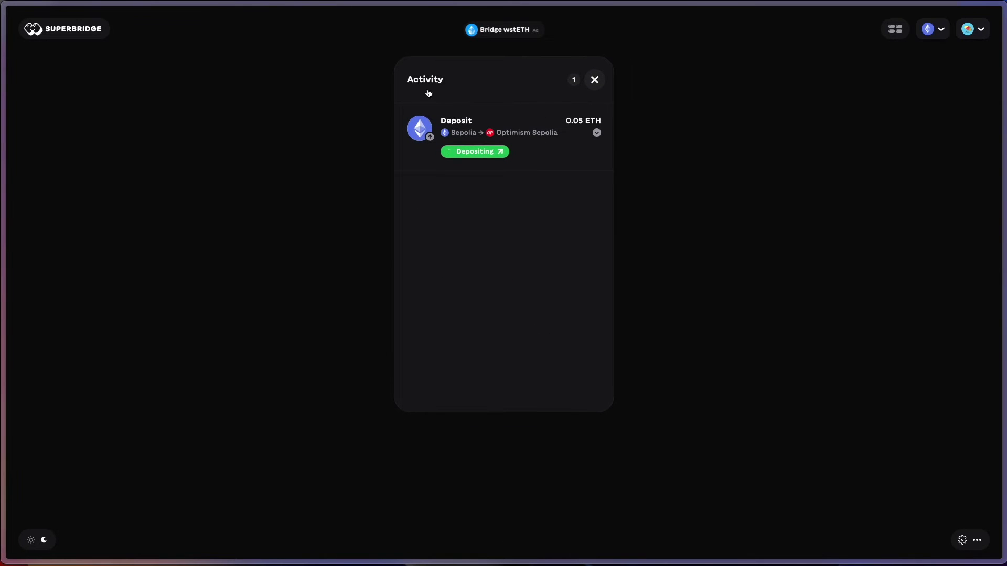
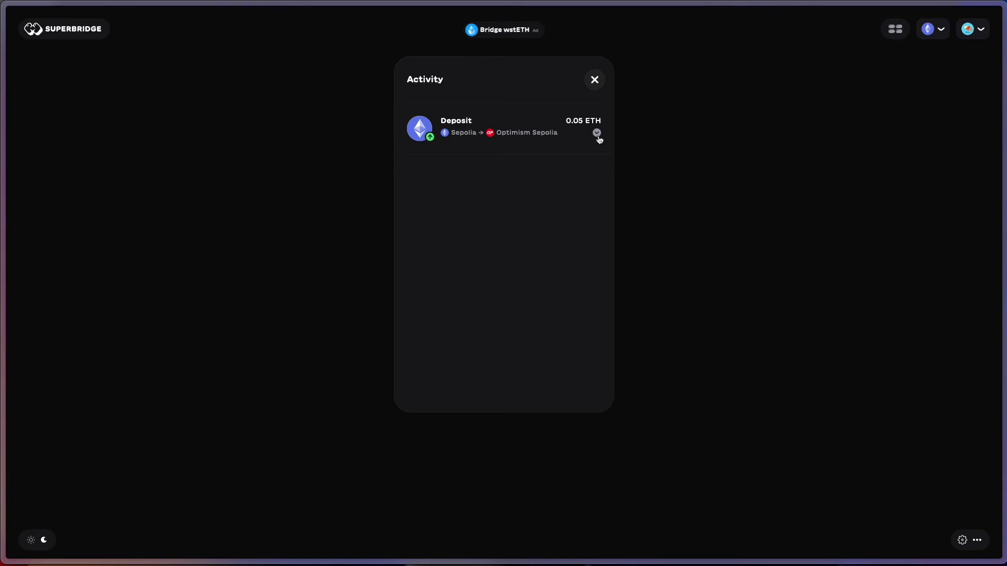
- Expand the 0.05 ETH Sepolia-to-Optimism Sepolia deposit row to view its confirmation steps
left_click(597, 133)
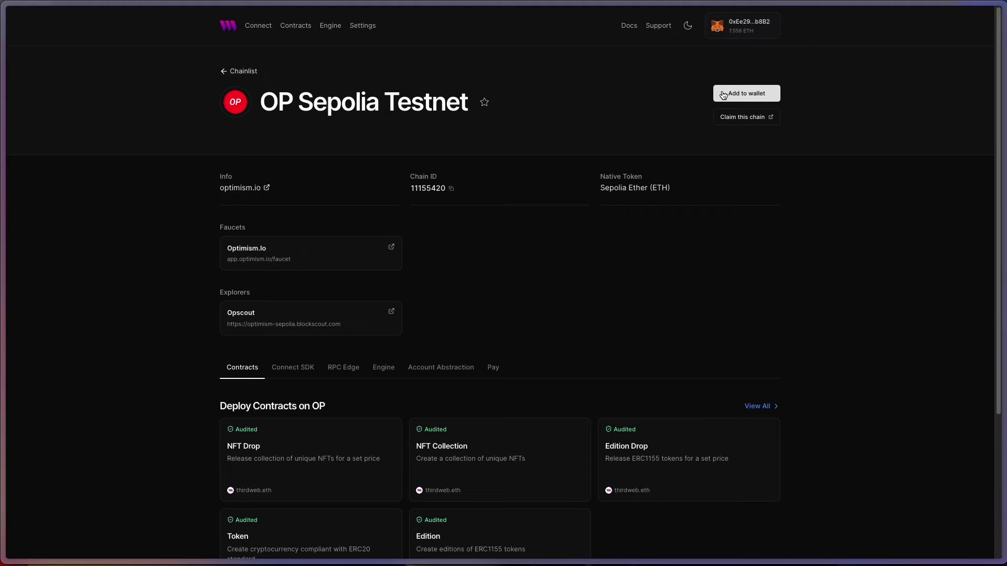
- Add OP Sepolia Testnet to the wallet and approve switching to Optimism Sepolia
left_click(734, 94)
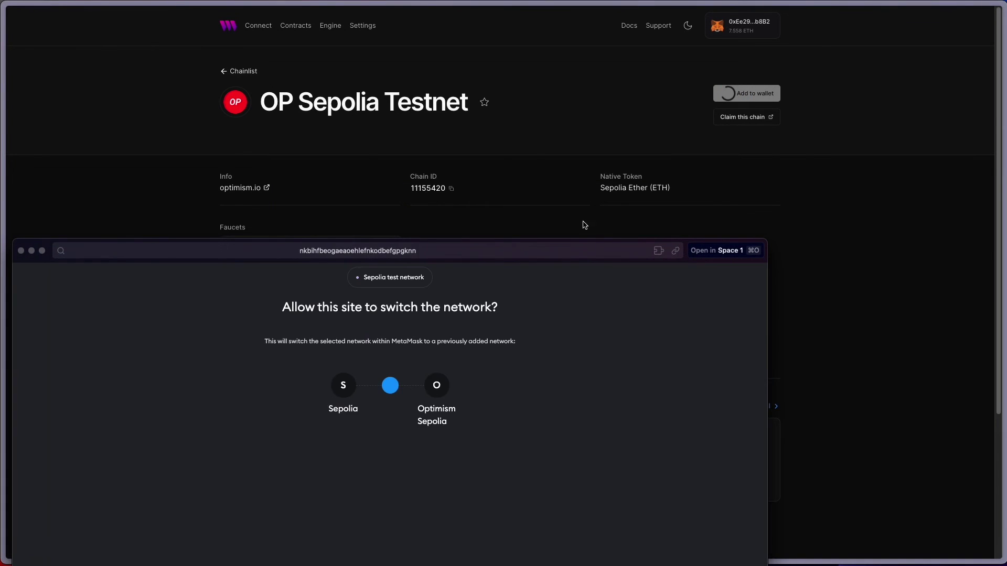
left_click_drag(577, 251, 631, 61)
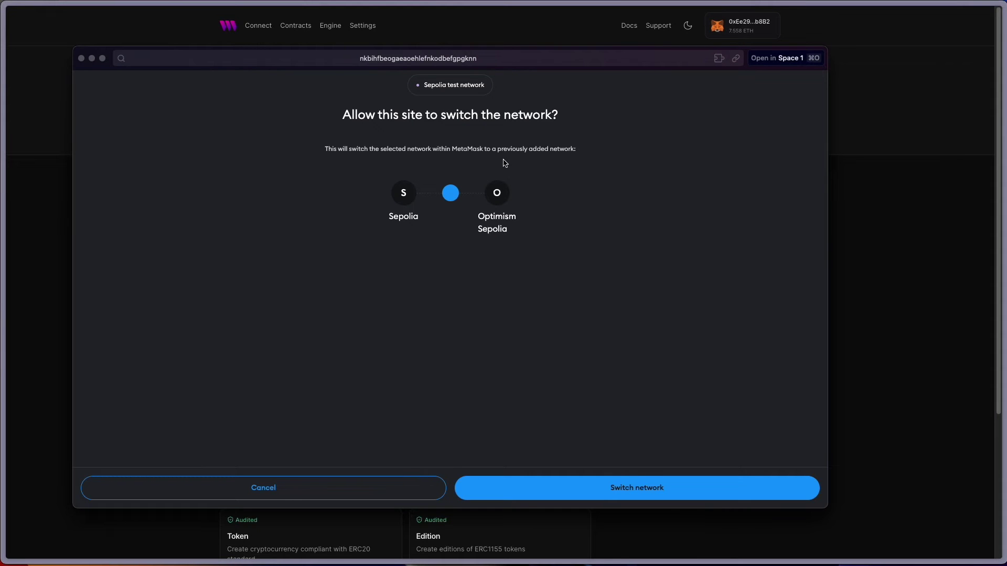
left_click(670, 494)
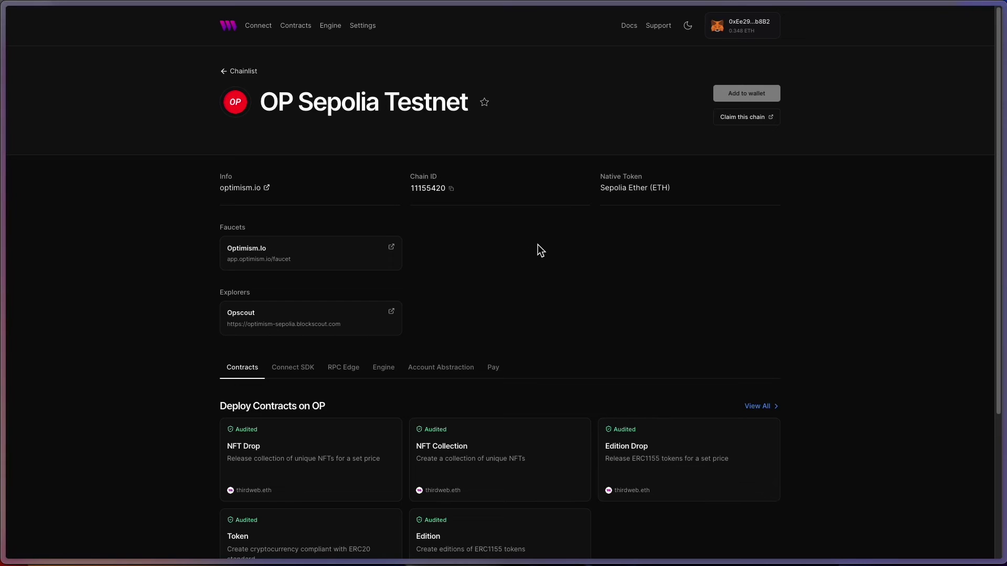
scroll(569, 266, "down", 4)
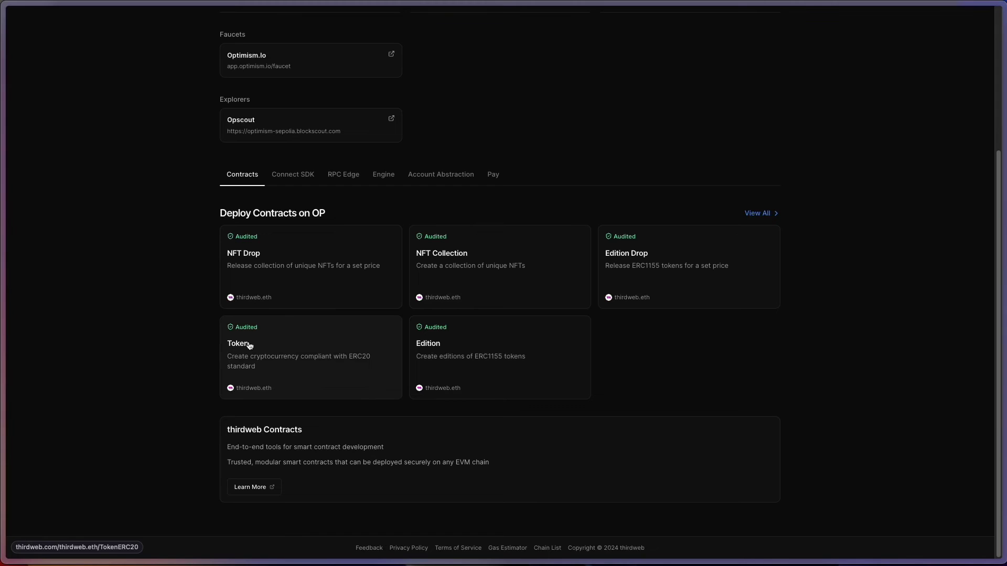
- Open the Token ERC20 contract page and scroll through its overview
left_click(332, 347)
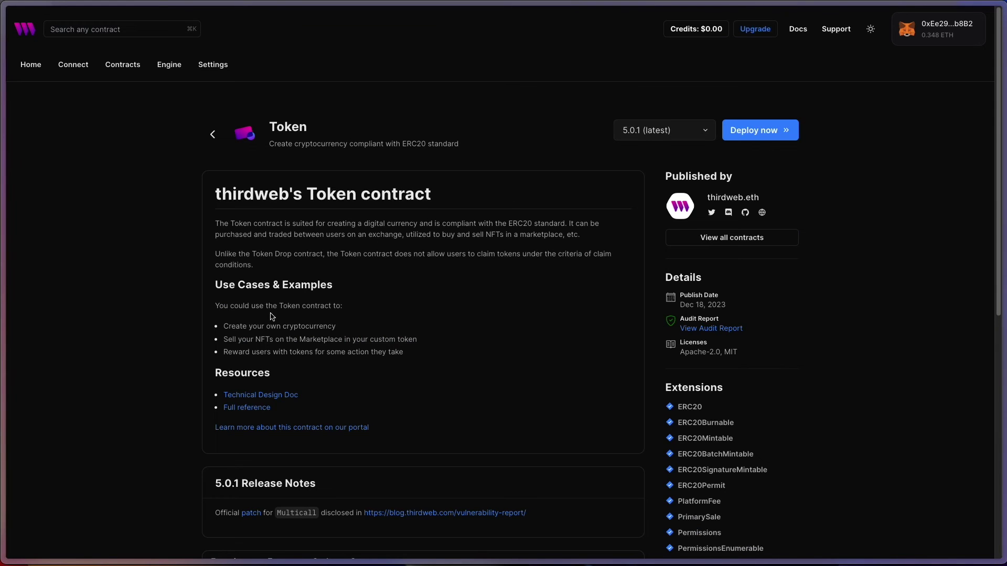
scroll(284, 322, "down", 5)
scroll(285, 325, "down", 1)
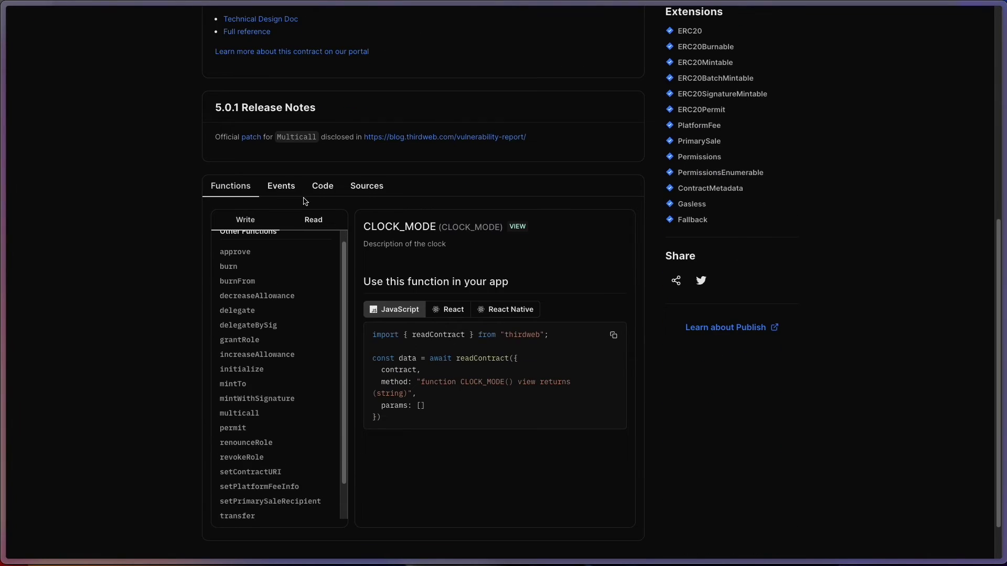
scroll(269, 325, "down", 1)
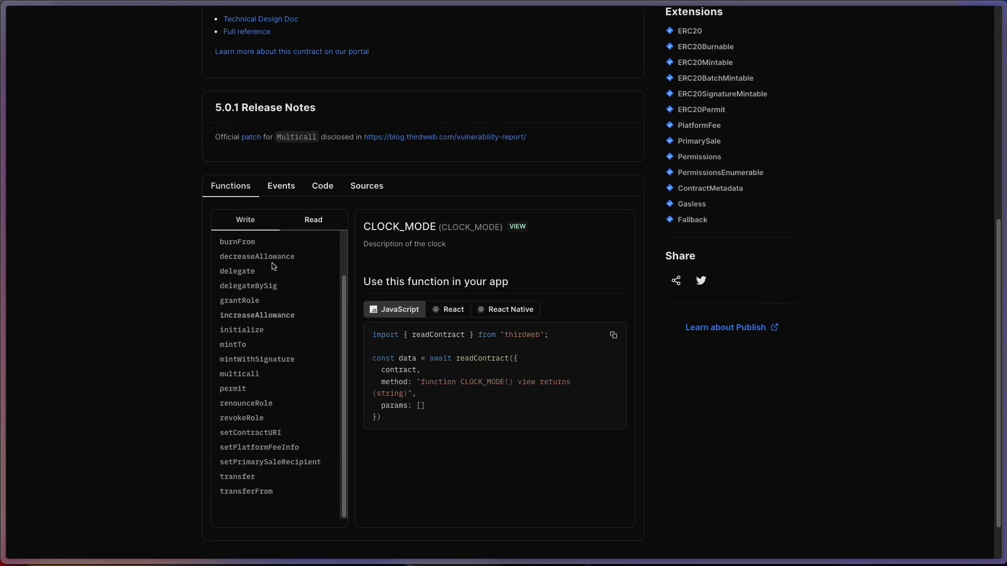
- Browse the Token contract's Events, Code and Sources tabs, then return to the top
left_click(279, 188)
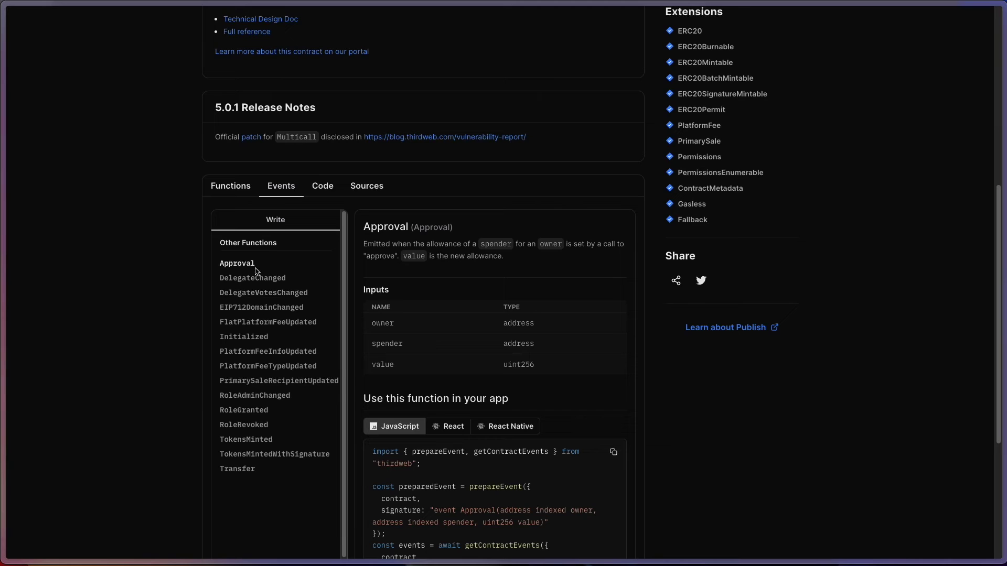
left_click(322, 185)
scroll(316, 268, "down", 1)
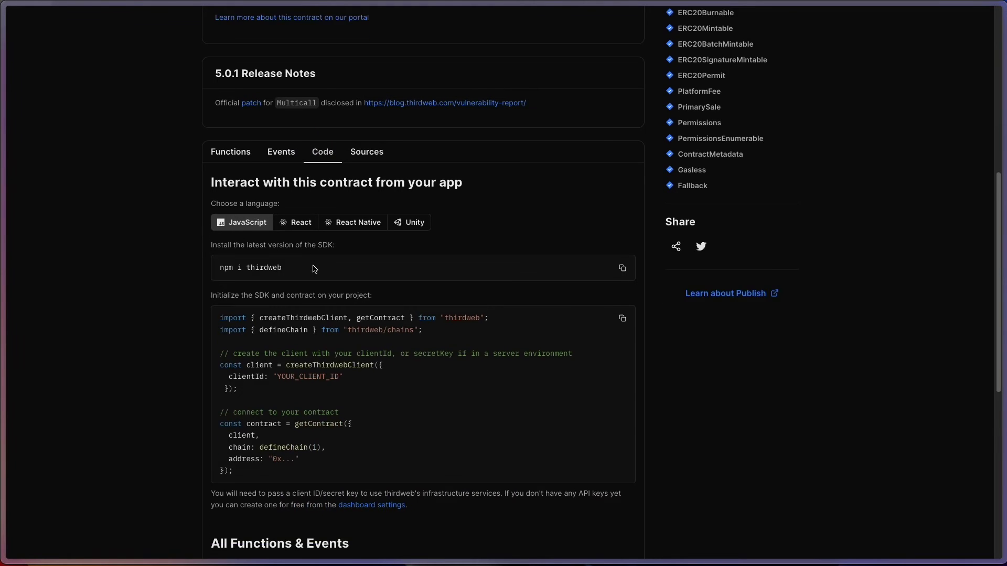
scroll(315, 268, "down", 1)
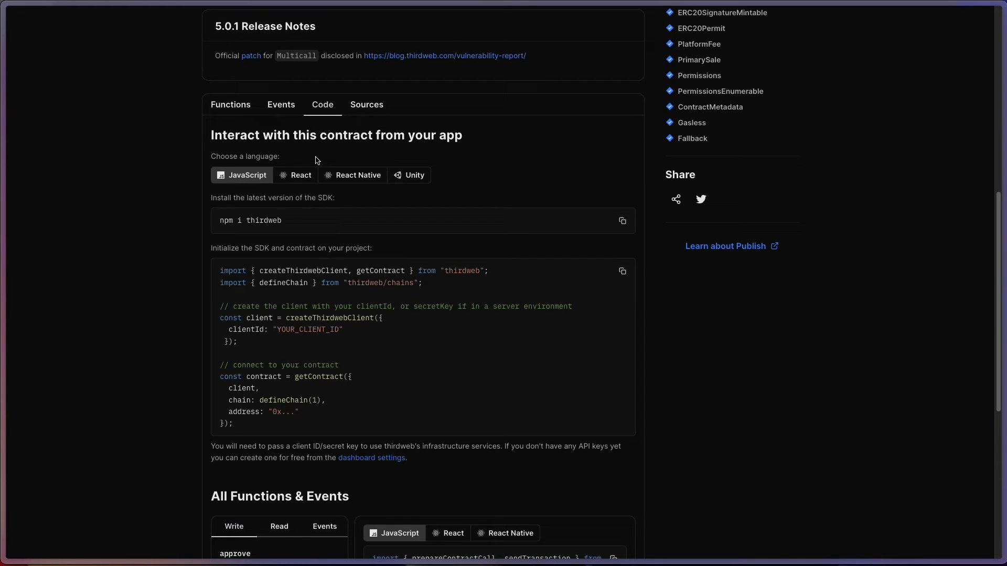
left_click(363, 112)
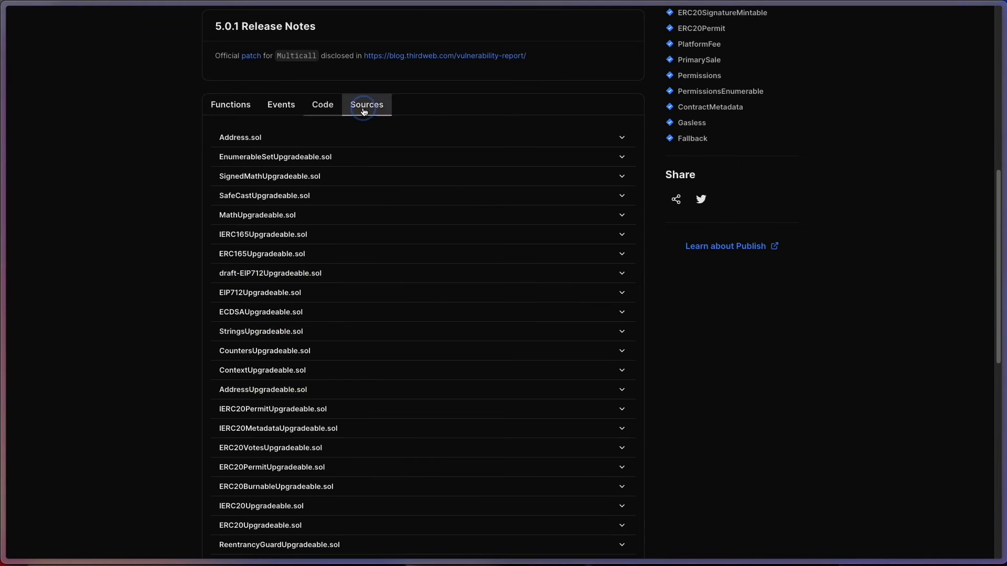
scroll(368, 249, "down", 1)
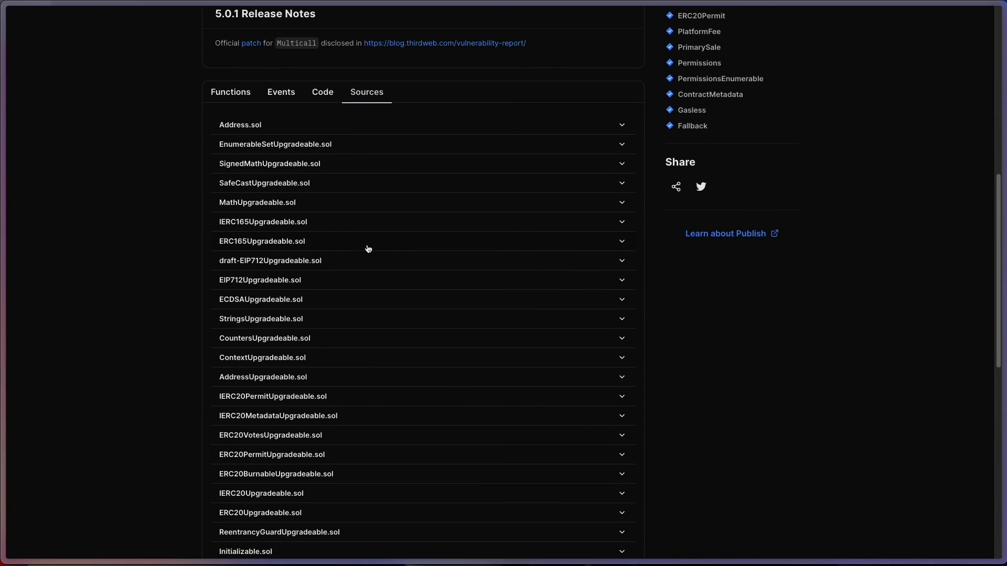
scroll(368, 248, "up", 9)
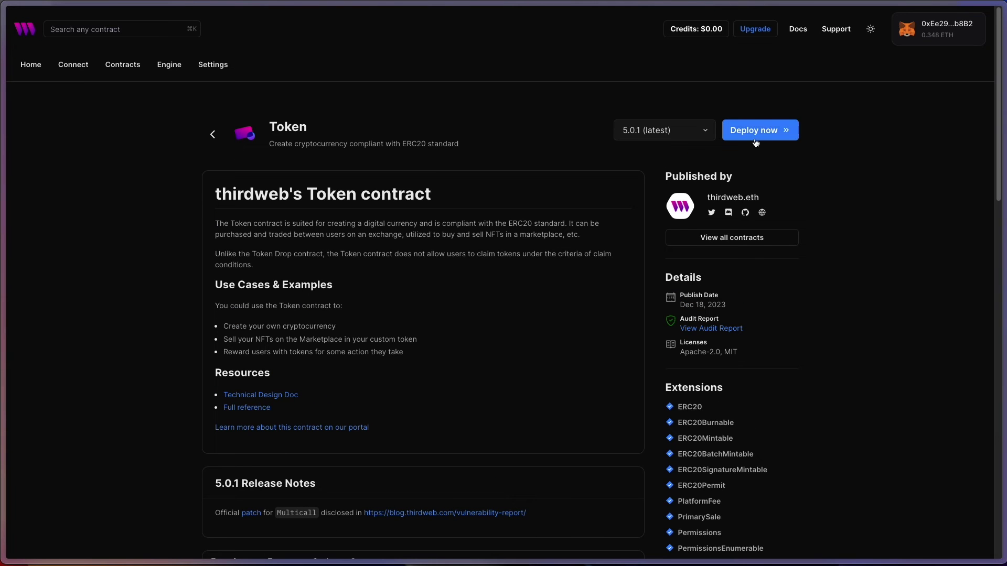
- Fill the deployment form with name 'Token' and symbol 'TOKEN', keeping OP Sepolia Testnet as network
left_click(761, 130)
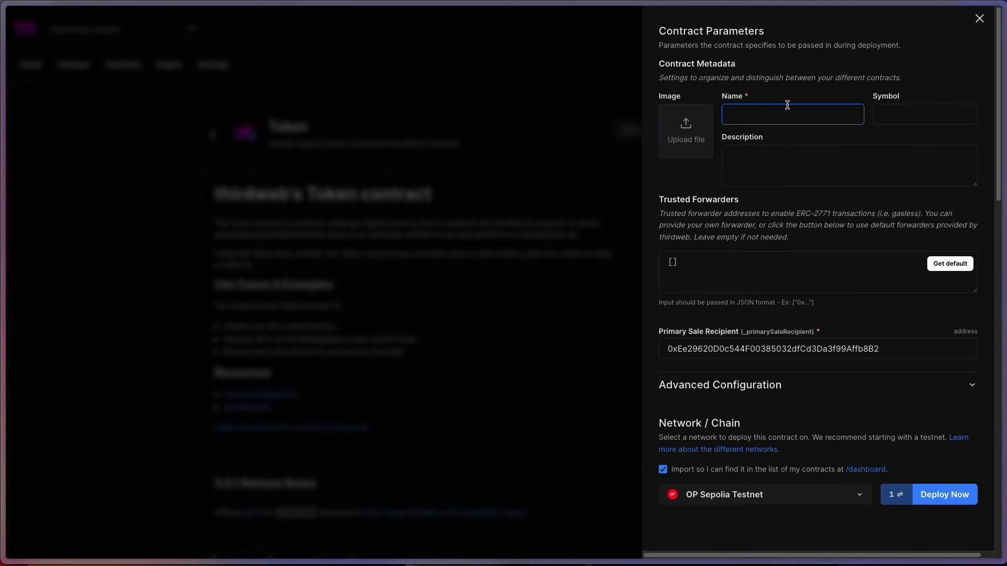
left_click(754, 115)
type("Token")
left_click(925, 114)
type("TOKEN")
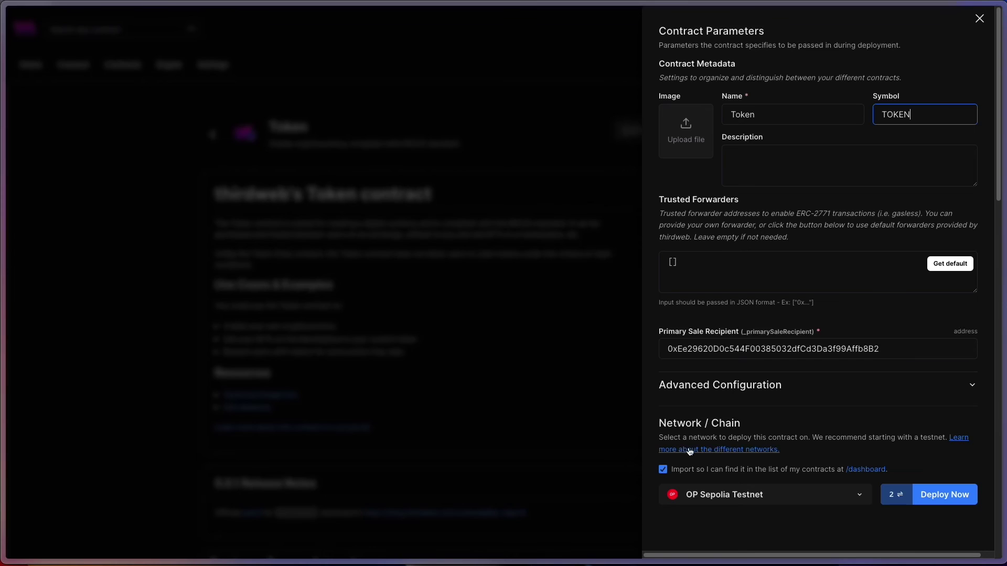
scroll(669, 422, "down", 1)
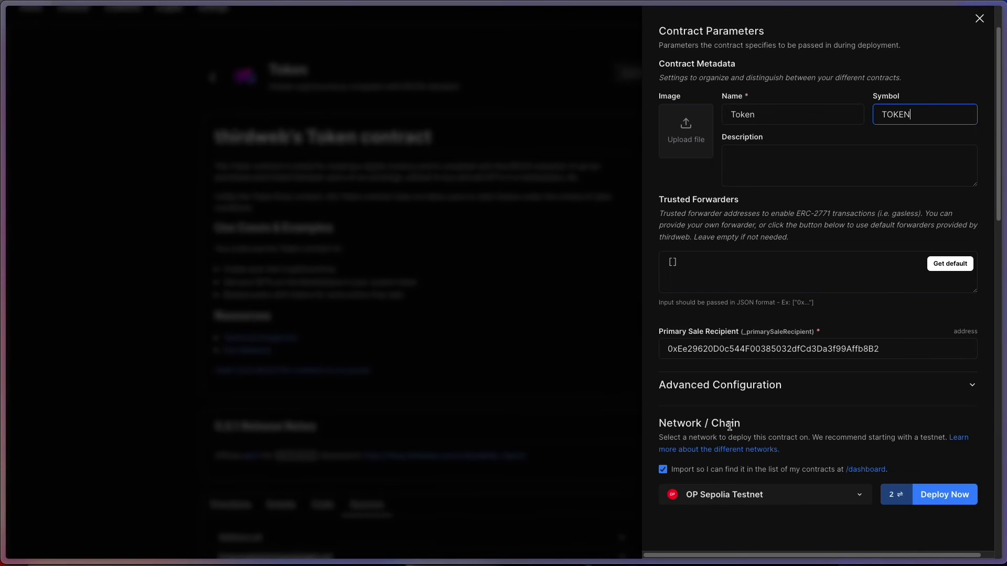
left_click(754, 501)
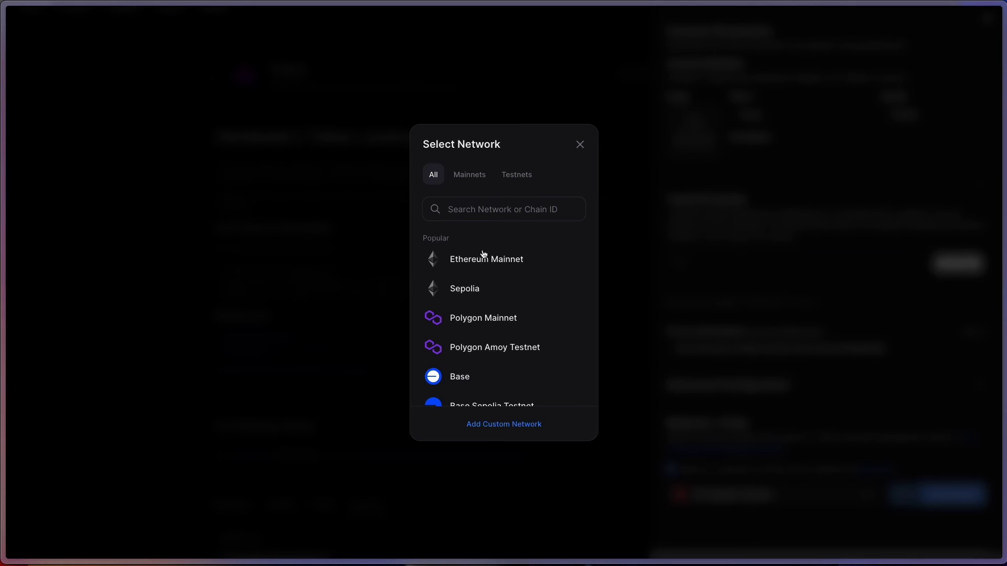
left_click(578, 144)
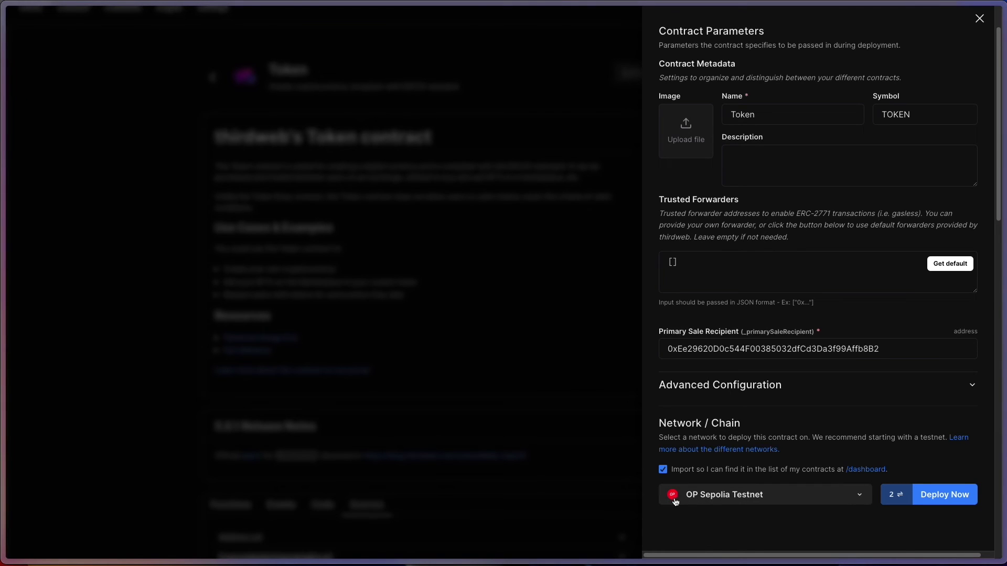
- Deploy the Token contract, confirming the transaction fee and signing the request in MetaMask
left_click(942, 496)
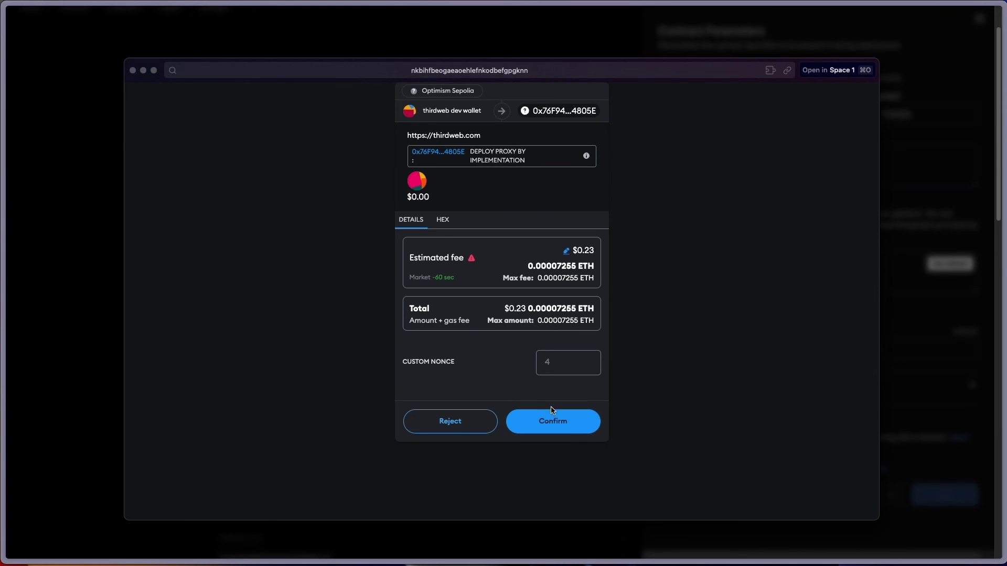
left_click(550, 422)
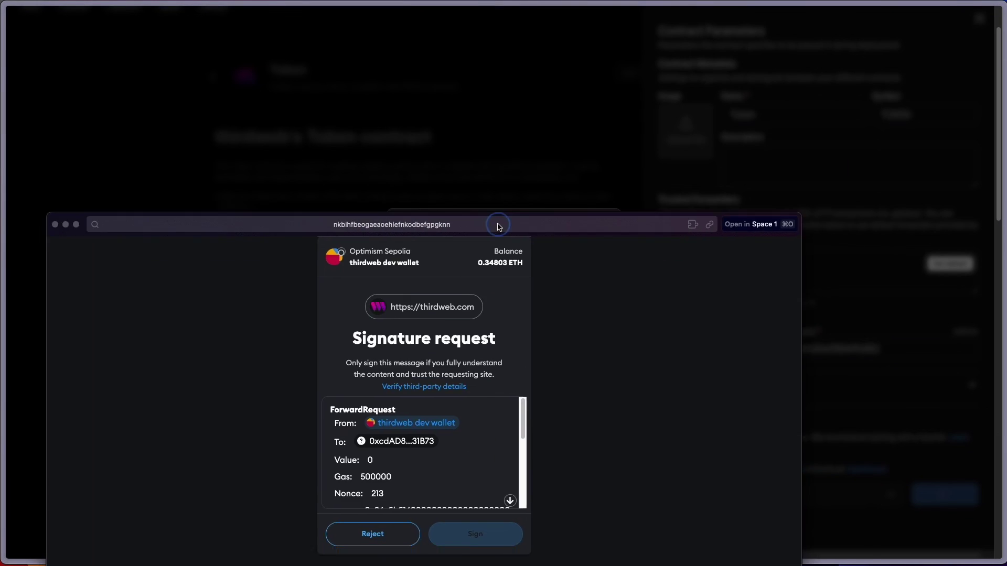
left_click_drag(499, 226, 559, 79)
left_click(569, 354)
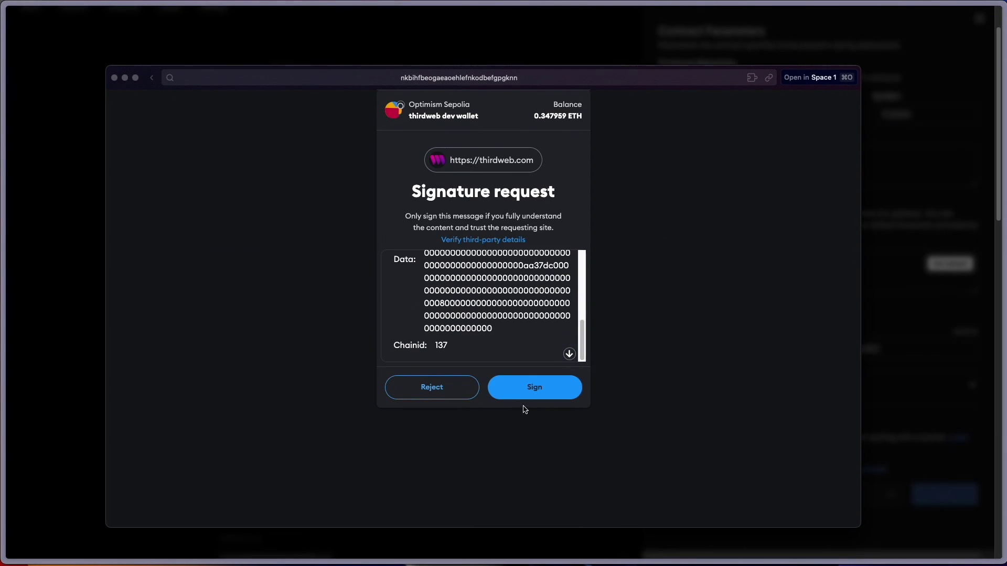
left_click(530, 388)
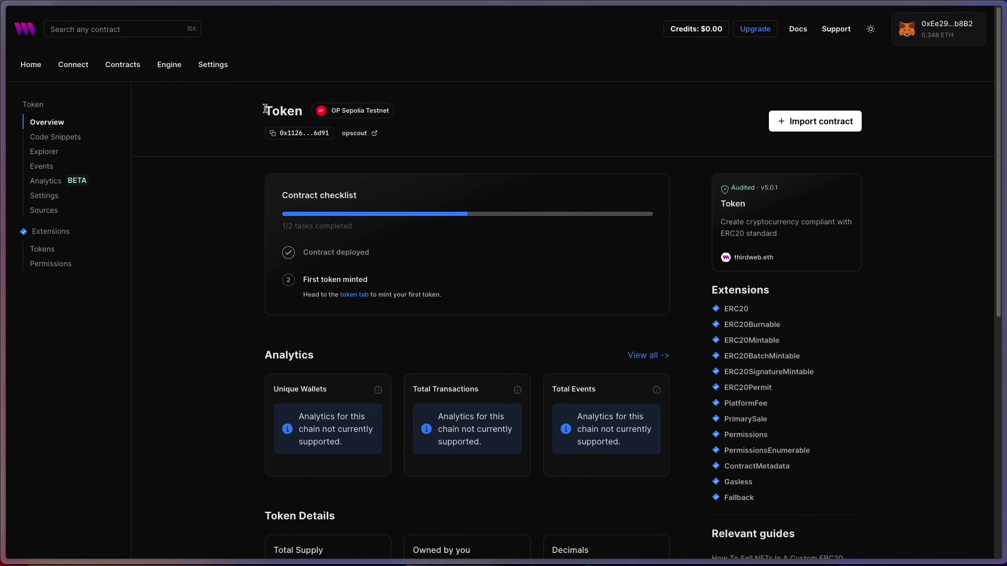
left_click_drag(265, 109, 308, 115)
- Open the Tokens extension page showing 0 TOKEN total supply and 18 decimals
left_click(288, 110)
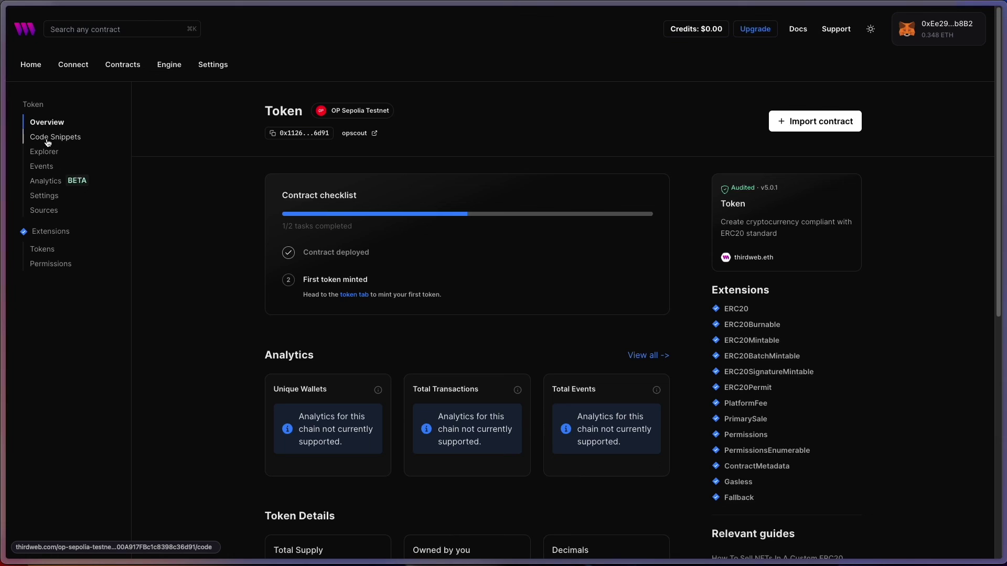
left_click(42, 250)
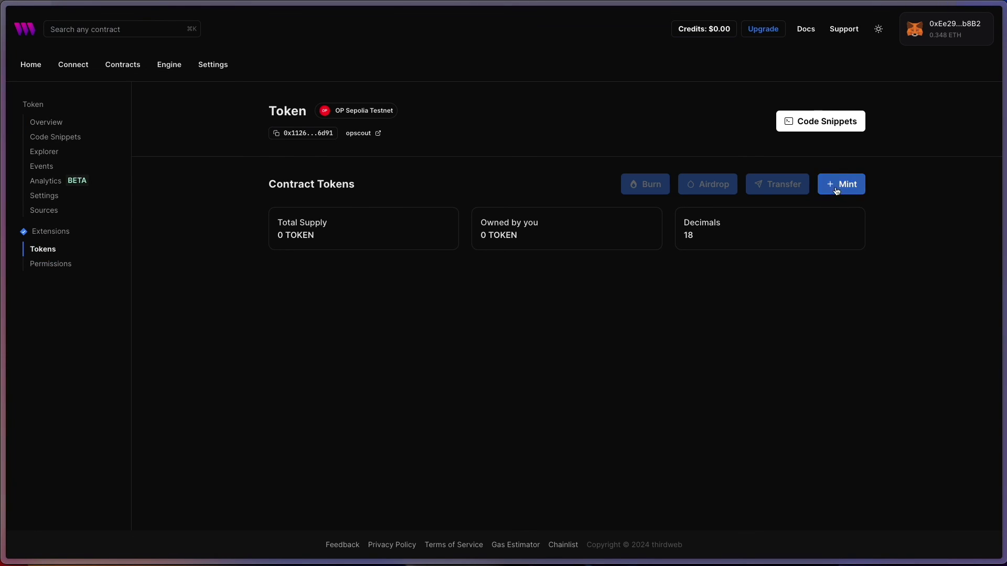